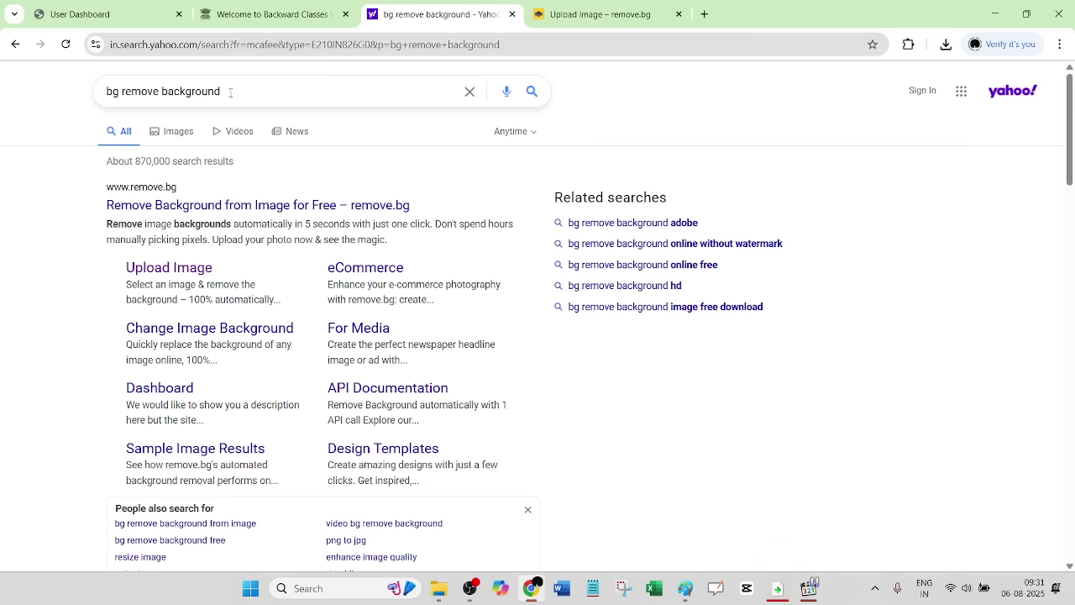
# - Dismiss the 'bg remove background' search suggestions and switch to the remove.bg upload tab
pyautogui.click(298, 102)
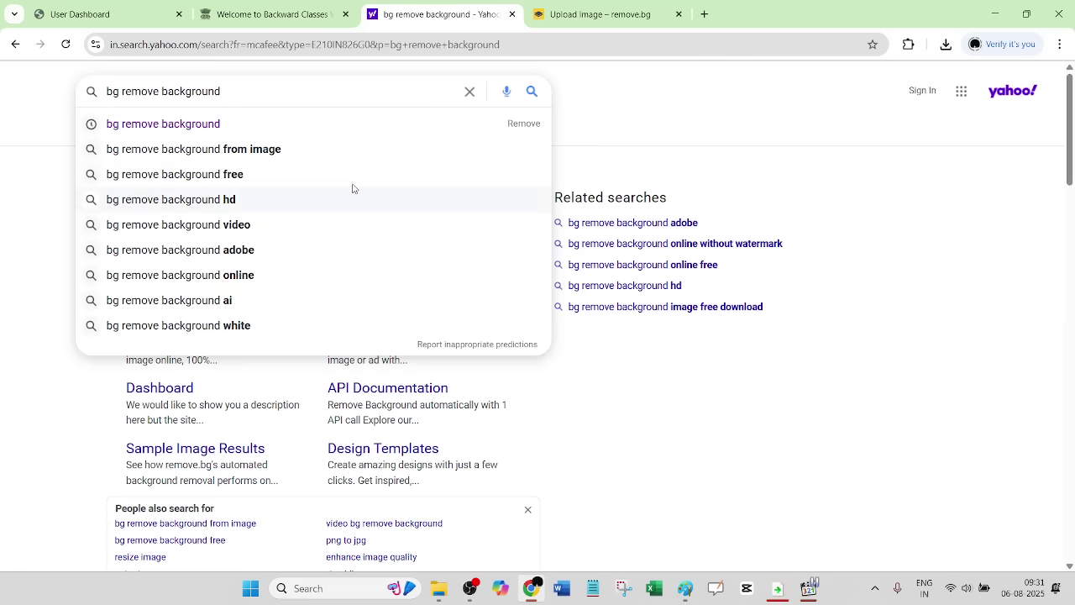
pyautogui.click(682, 127)
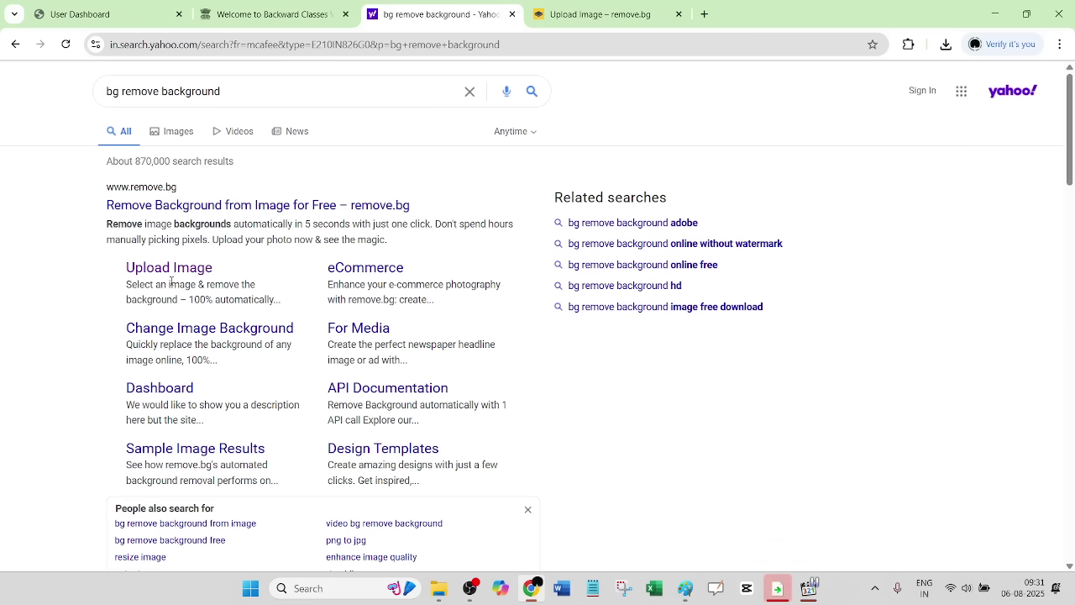
pyautogui.click(580, 14)
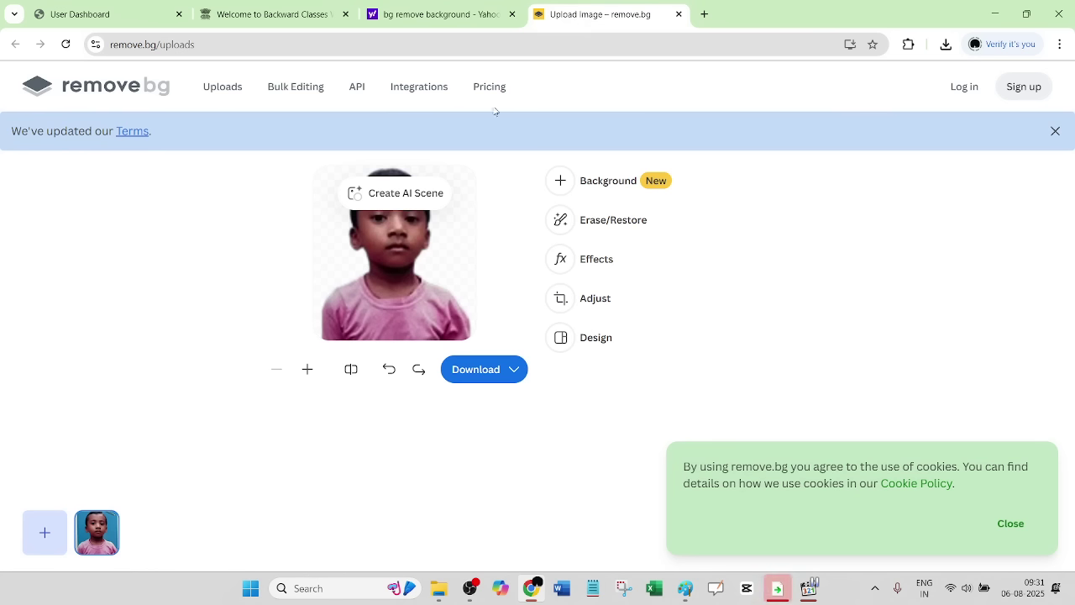
# - Upload the boy's portrait photo from the Downloads folder to remove.bg
pyautogui.click(462, 13)
pyautogui.click(193, 269)
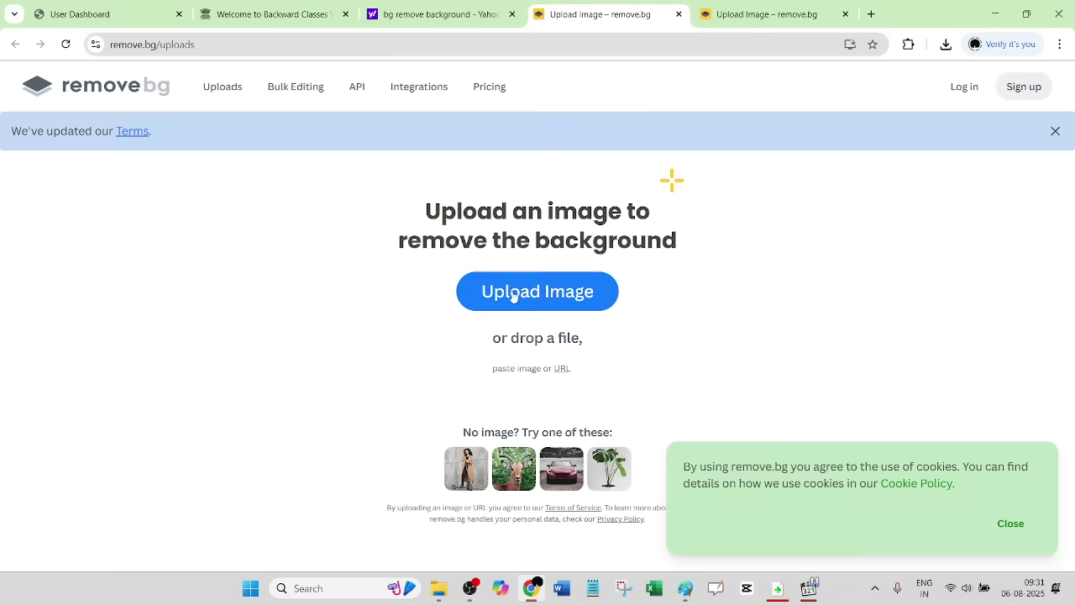
pyautogui.click(561, 290)
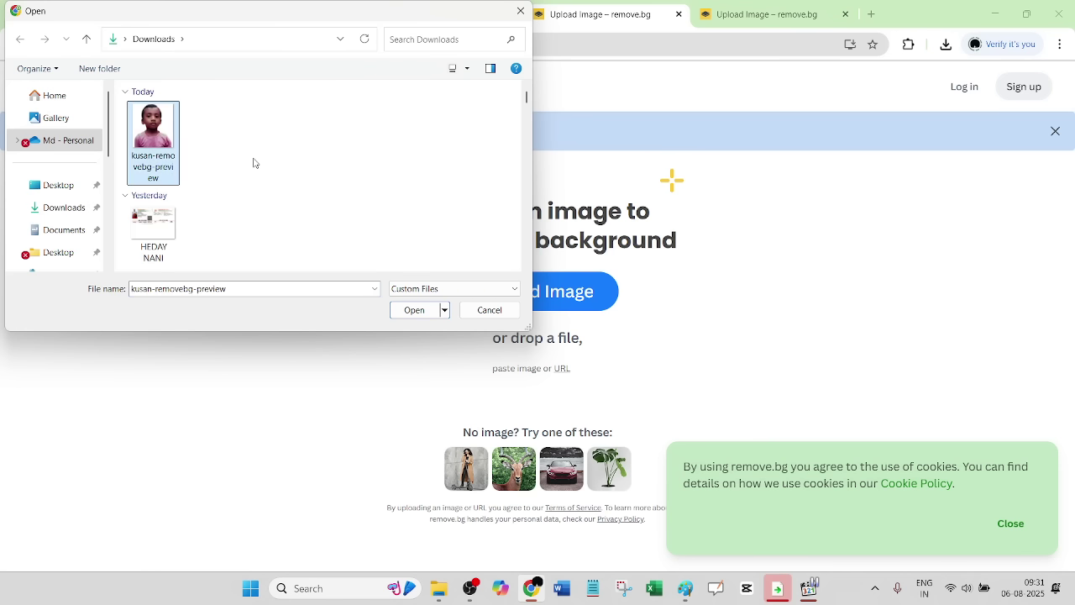
pyautogui.click(376, 160)
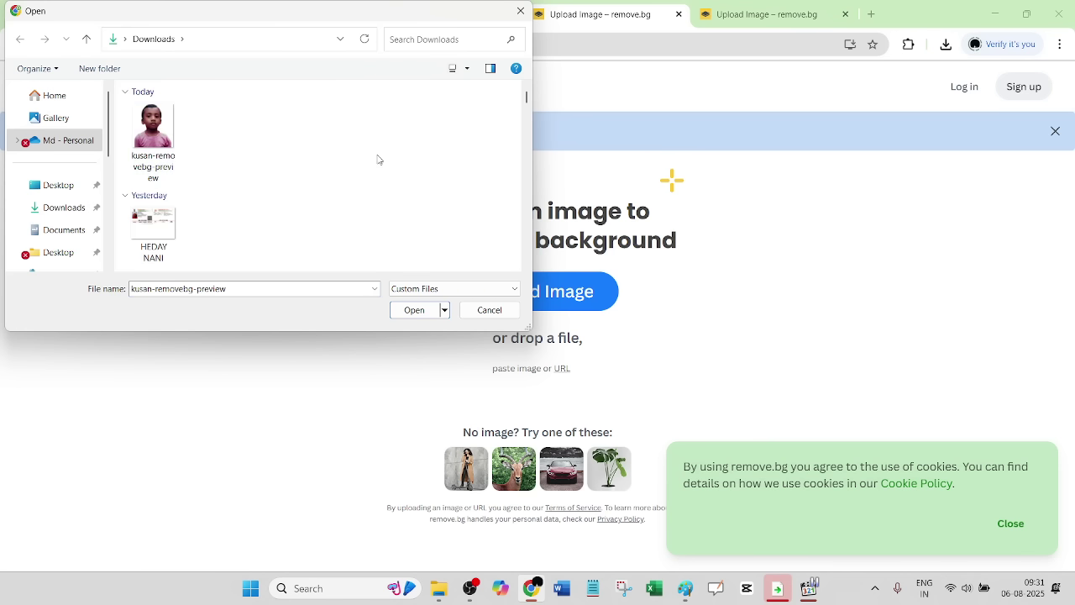
pyautogui.click(59, 207)
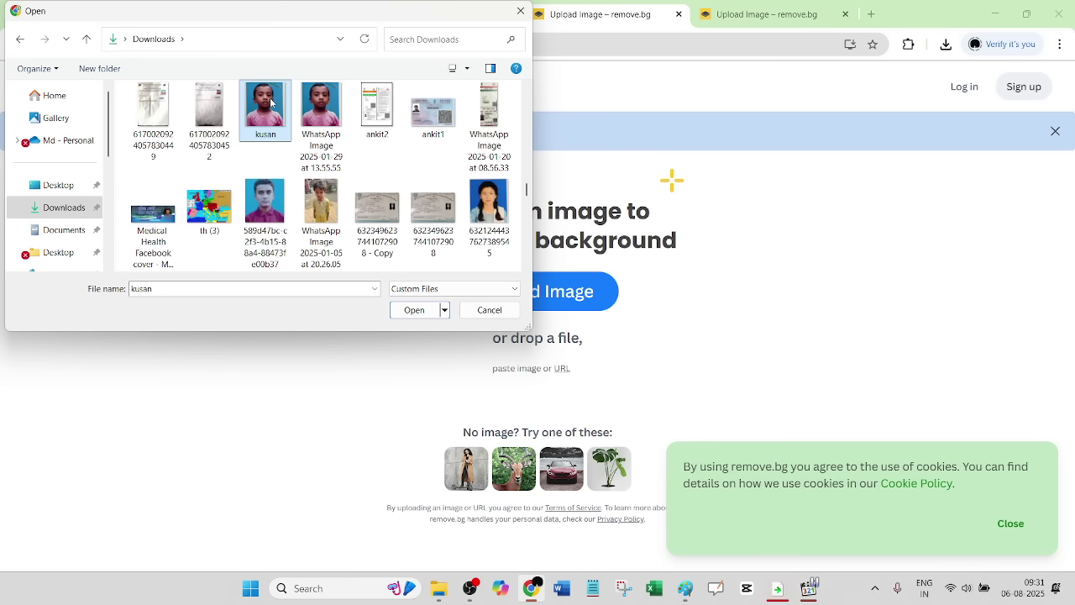
pyautogui.doubleClick(267, 104)
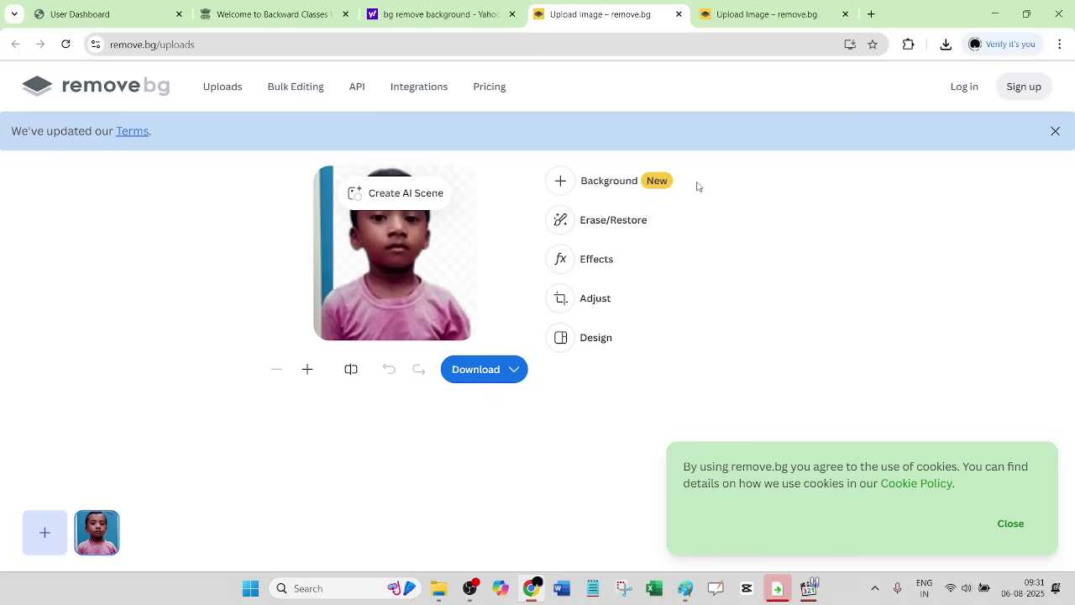
# - Replace the cut-out portrait's background with a plain white colour
pyautogui.click(611, 185)
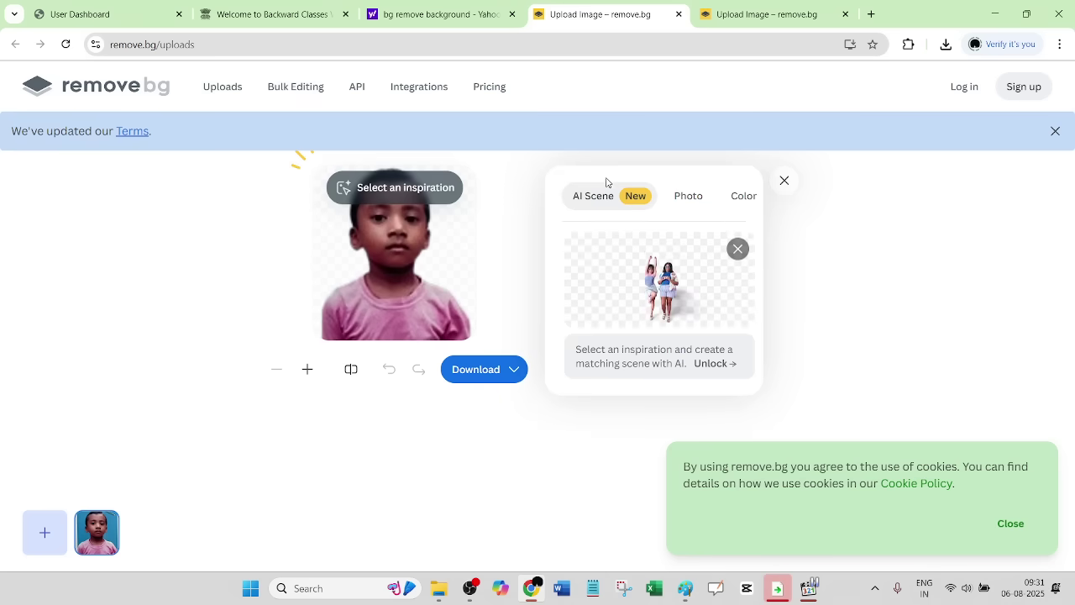
pyautogui.click(738, 197)
pyautogui.click(719, 267)
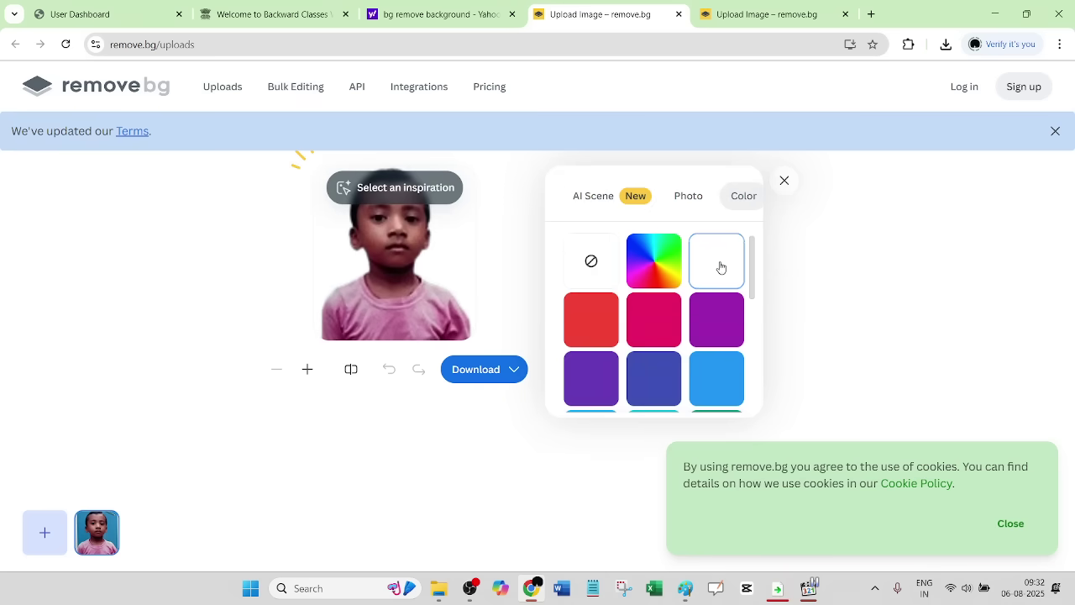
# - Download the white-background portrait at preview size and close the image viewer
pyautogui.click(482, 374)
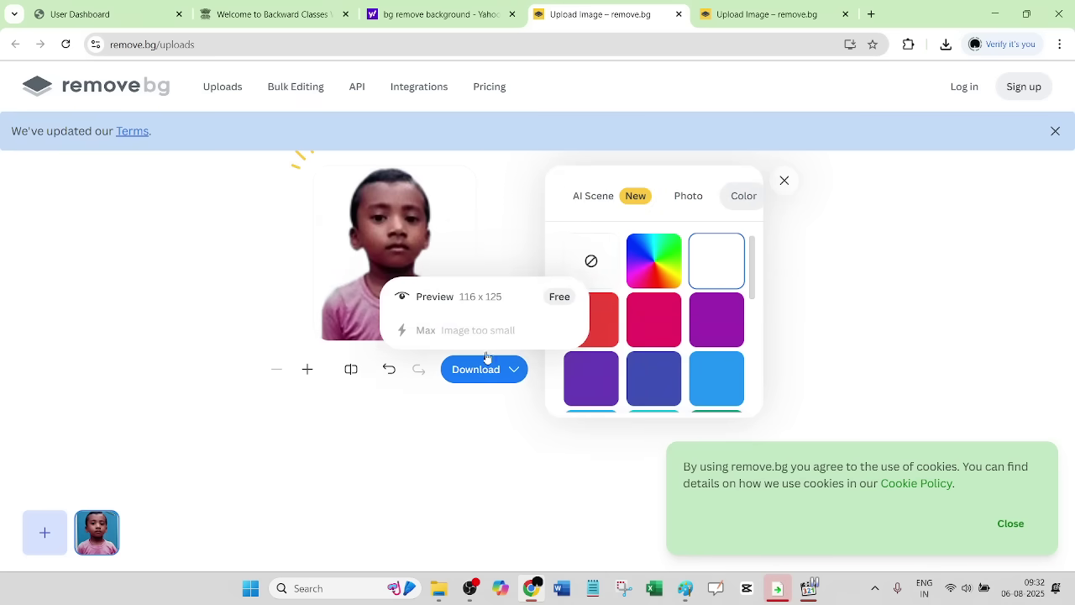
pyautogui.click(480, 302)
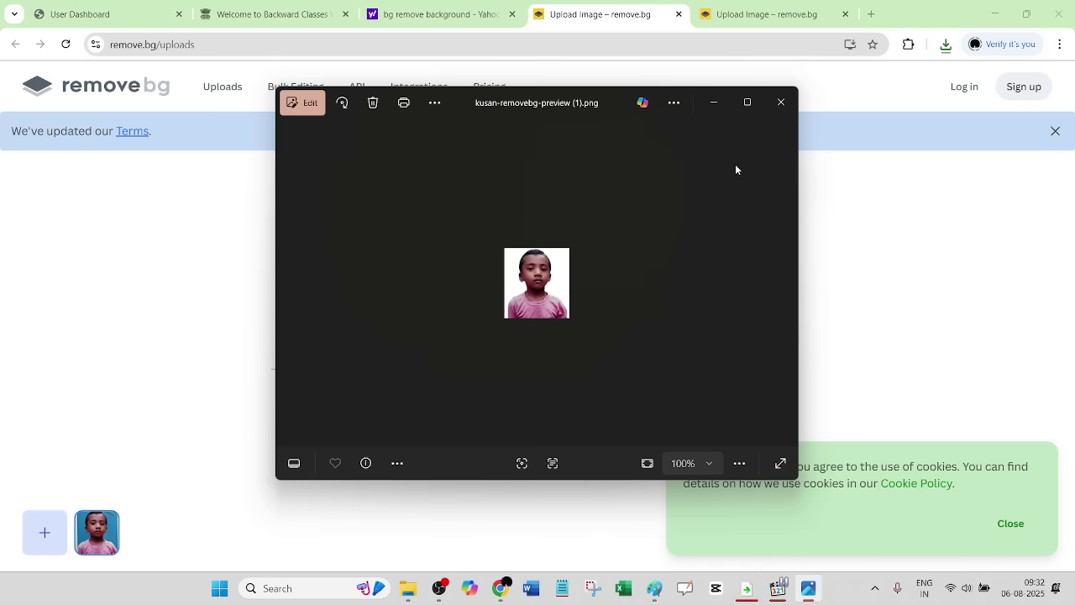
pyautogui.click(780, 108)
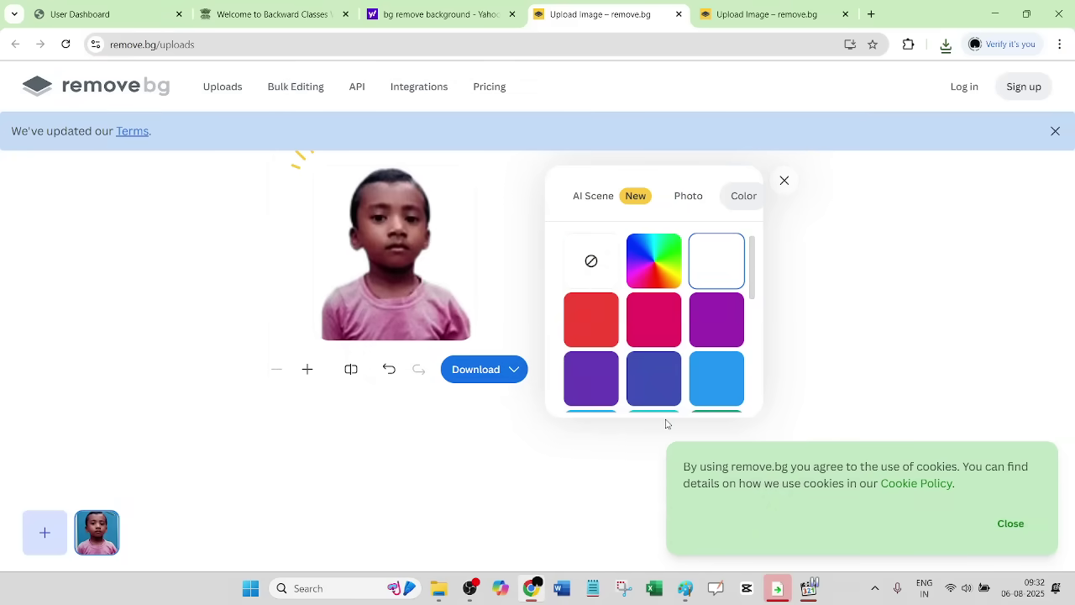
# - Select the signature image in Downloads and bring the kusan-removebg-preview portrait forward in Paint
pyautogui.click(686, 587)
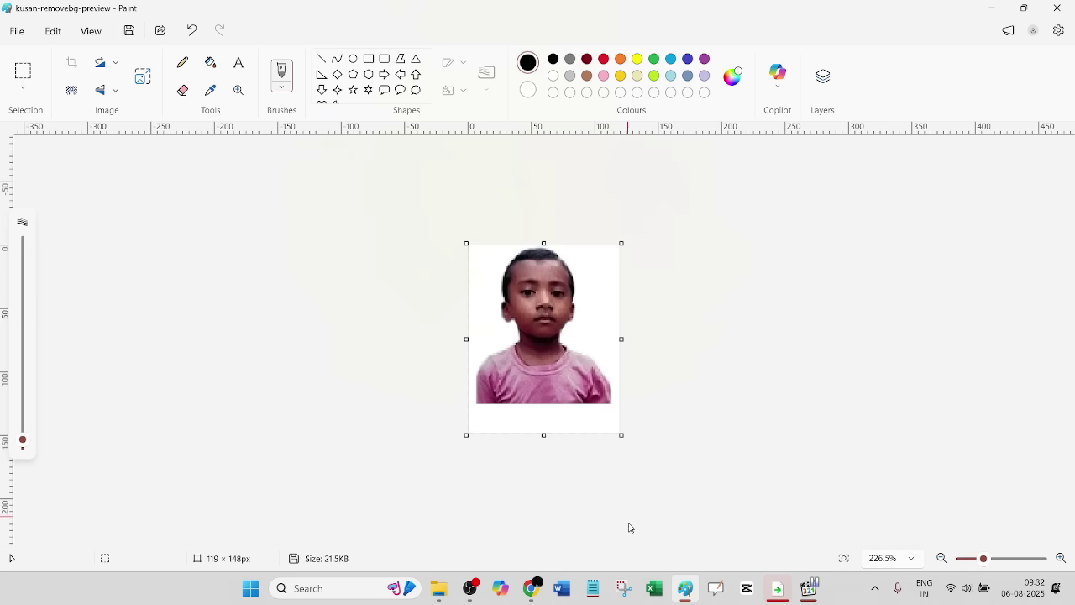
pyautogui.moveTo(443, 587)
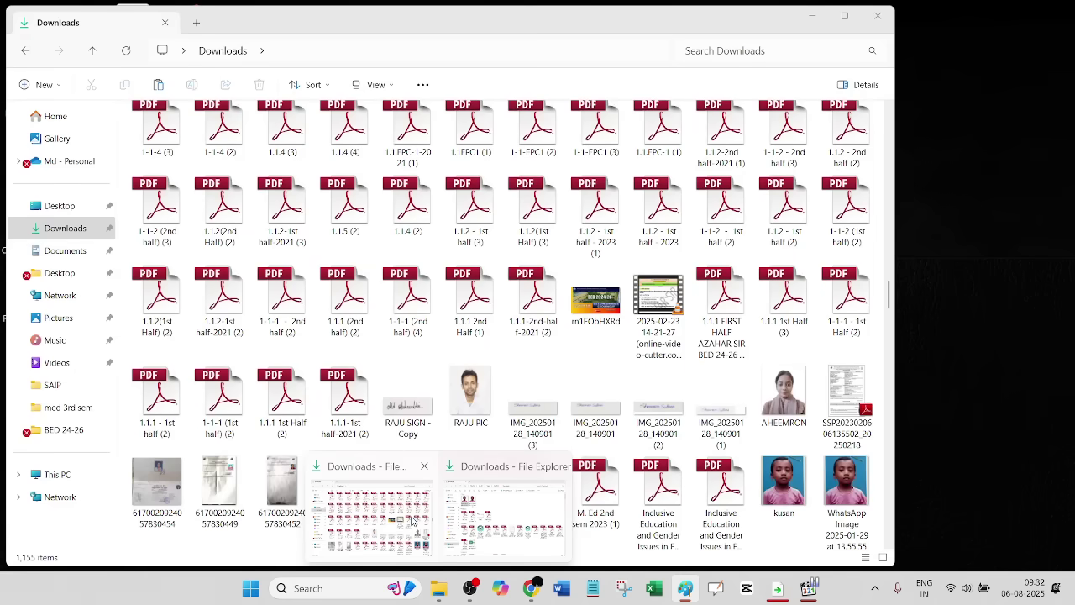
pyautogui.click(412, 520)
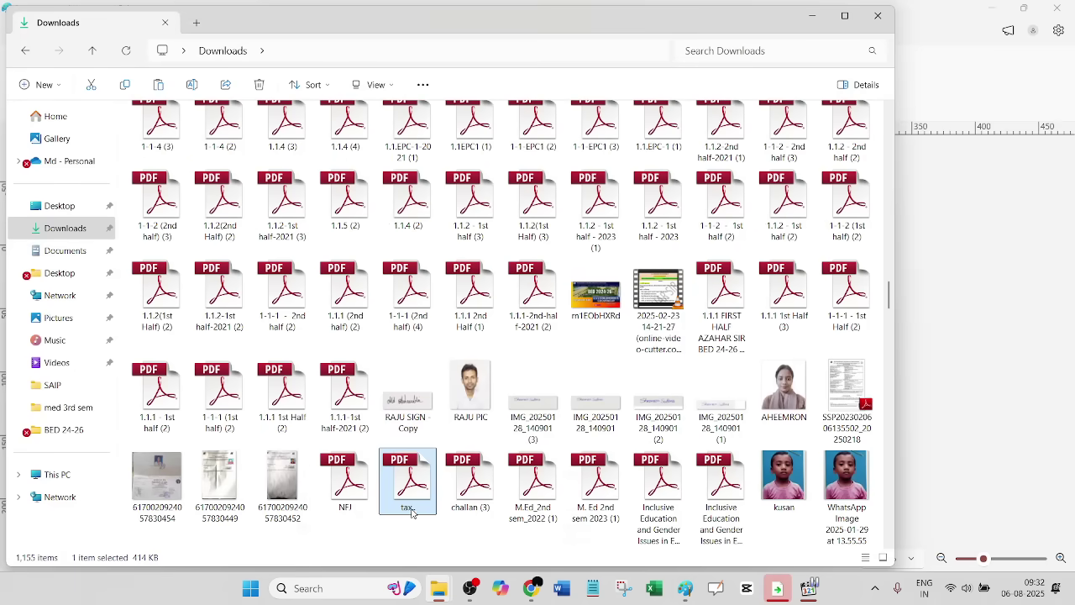
pyautogui.click(400, 404)
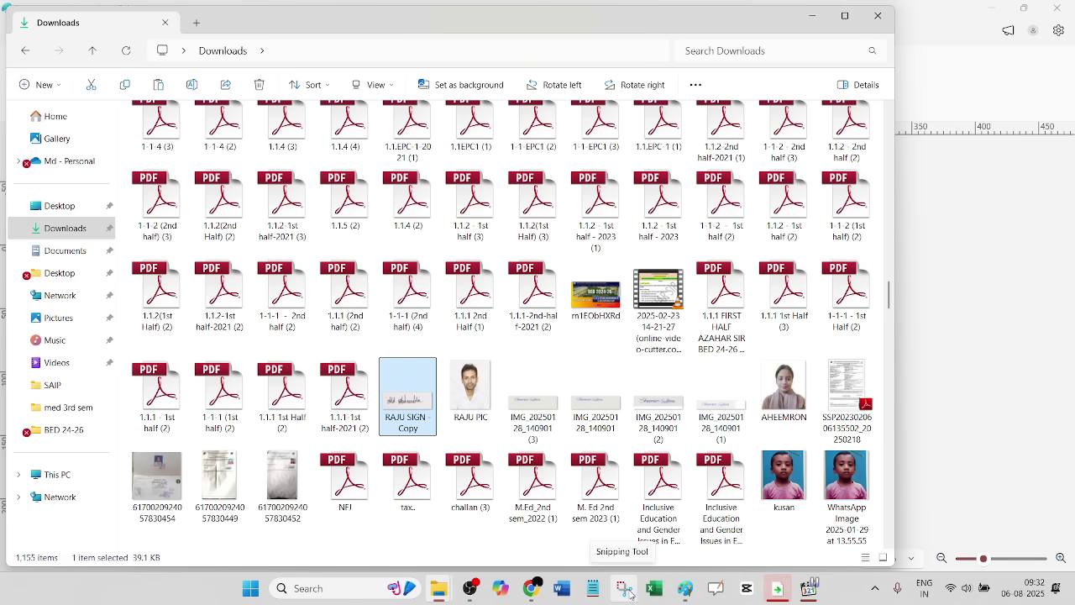
pyautogui.click(685, 587)
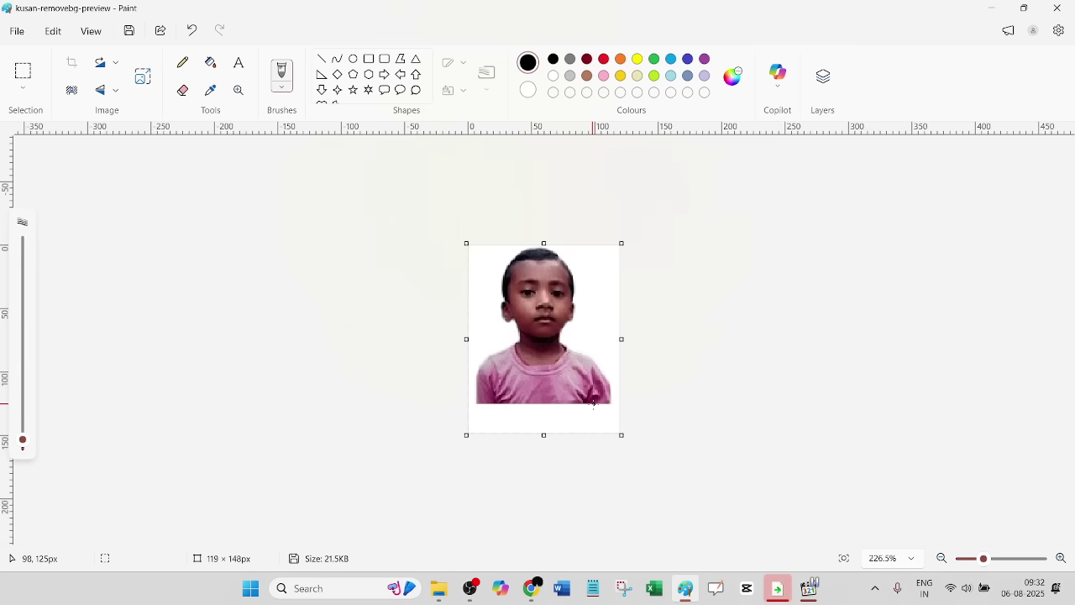
# - Open the signature image in Paint and rectangle-select just the handwritten signature
pyautogui.moveTo(439, 588)
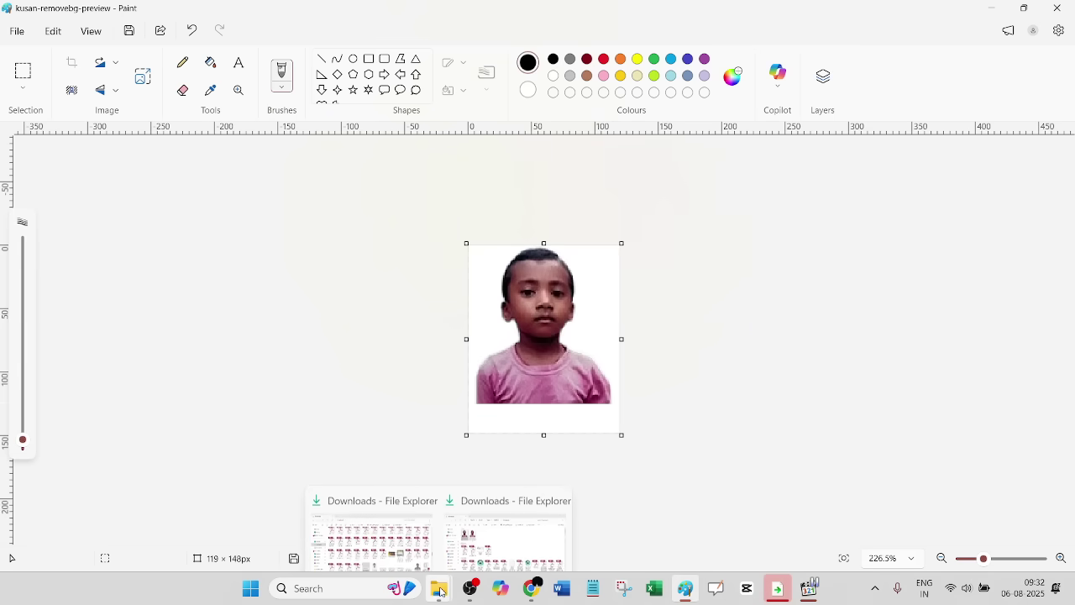
pyautogui.click(406, 530)
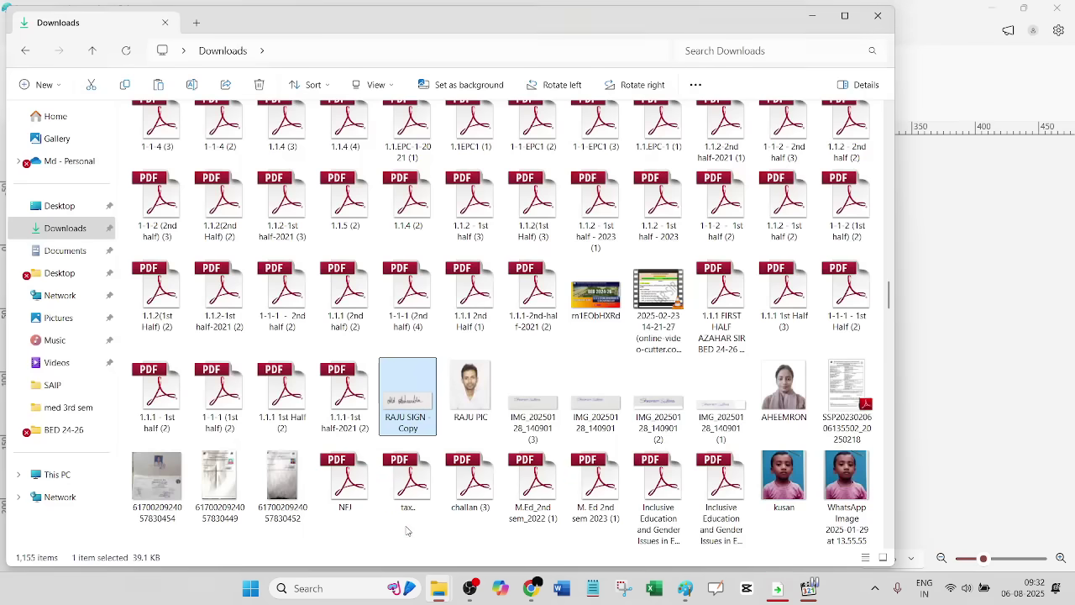
pyautogui.rightClick(422, 409)
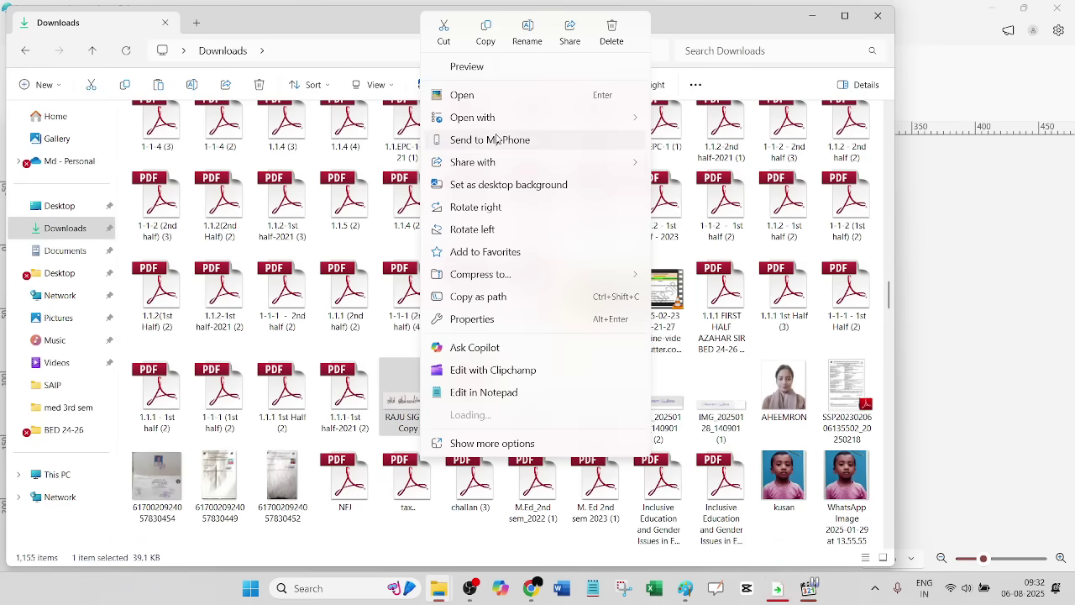
pyautogui.moveTo(495, 126)
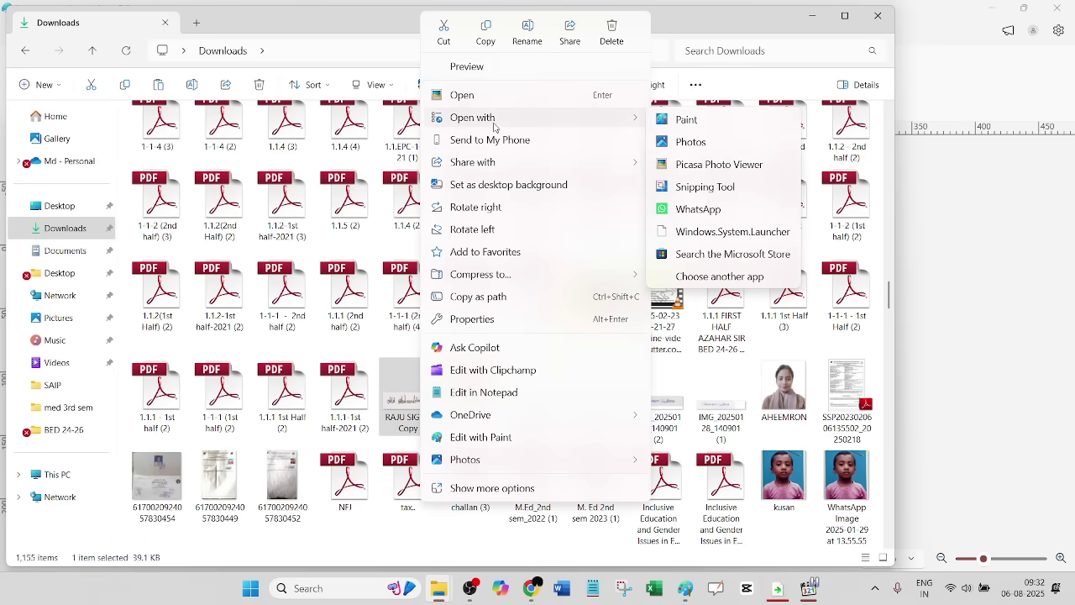
pyautogui.click(688, 120)
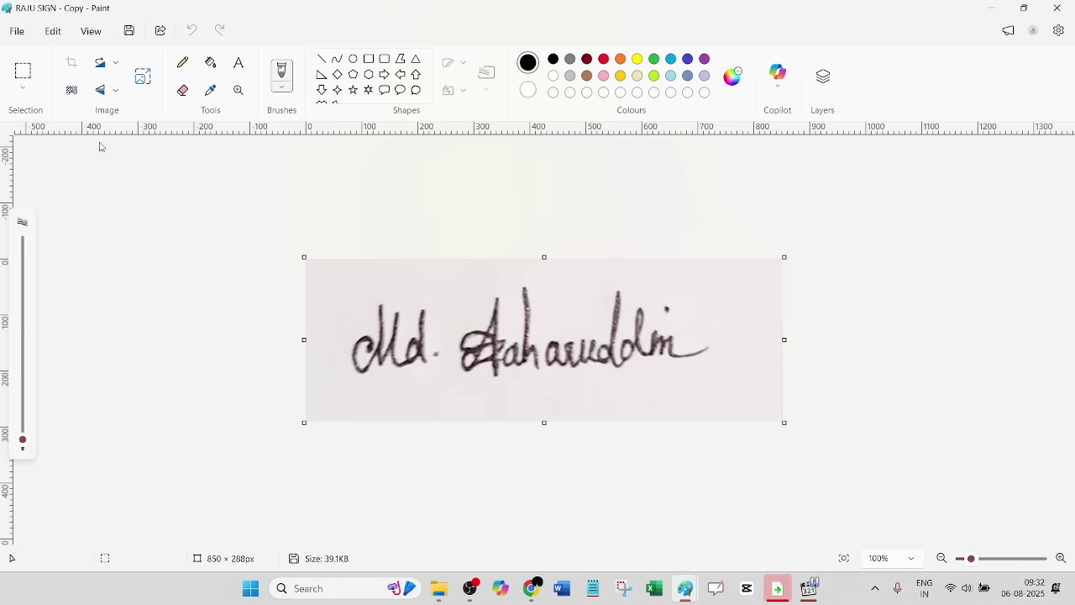
pyautogui.moveTo(339, 277)
pyautogui.mouseDown()
pyautogui.moveTo(355, 379)
pyautogui.moveTo(547, 395)
pyautogui.moveTo(726, 388)
pyautogui.mouseUp()
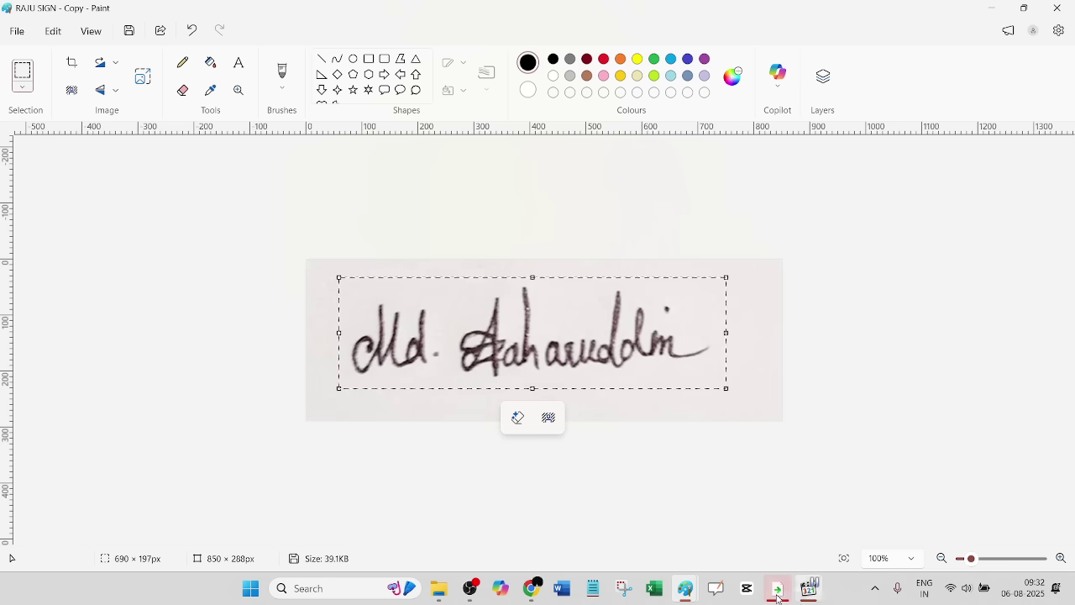
# - Paste the signature below the portrait, shrink it to about 160×45 px, and crop to 105 × 153 px
pyautogui.moveTo(686, 587)
pyautogui.click(658, 530)
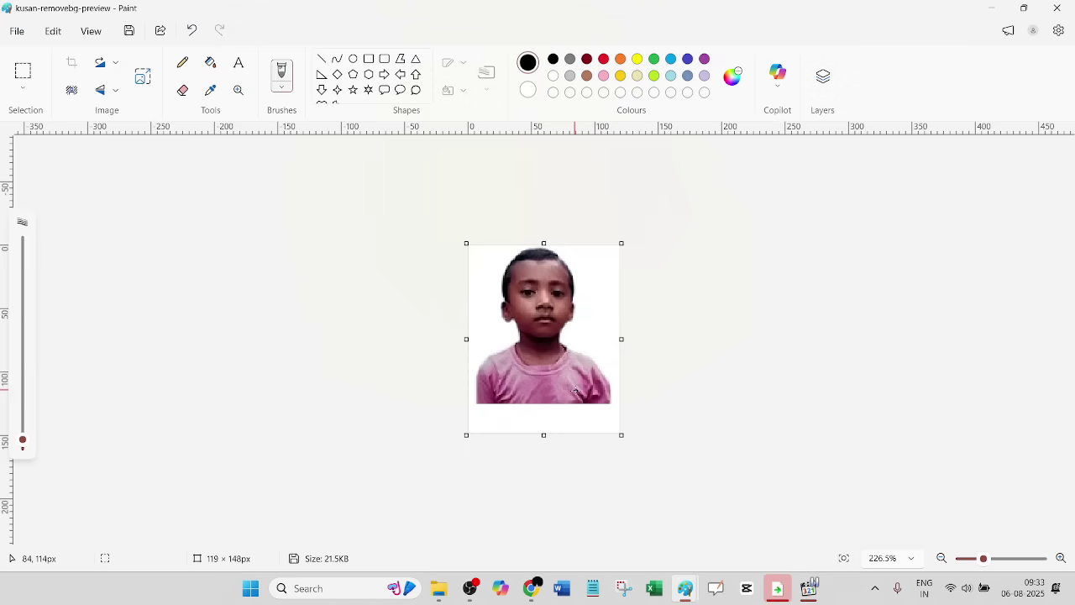
pyautogui.hotkey('ctrl', 'v')
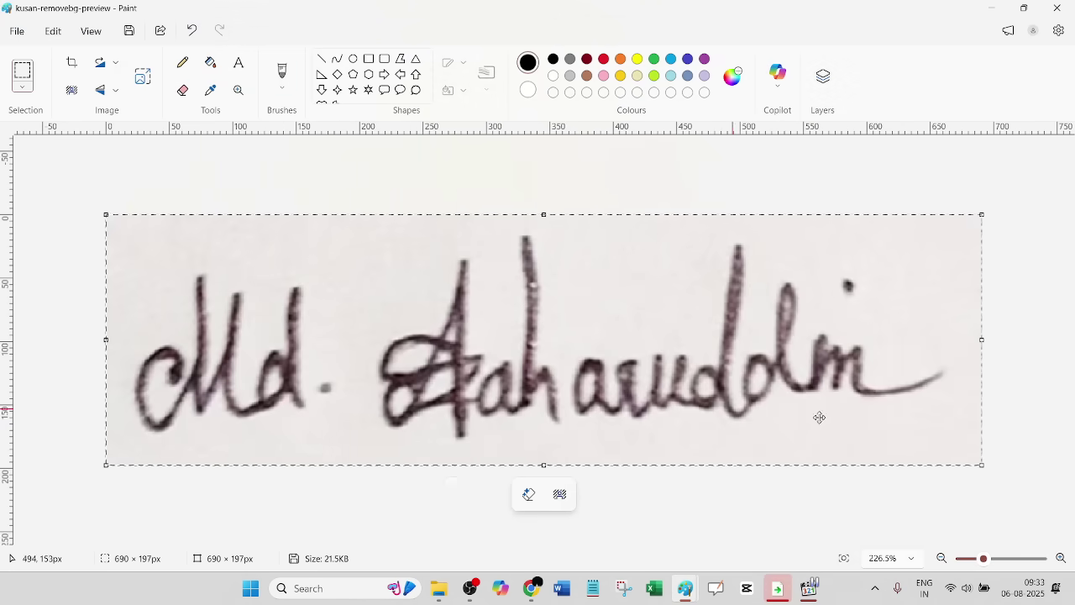
pyautogui.moveTo(982, 464)
pyautogui.mouseDown()
pyautogui.moveTo(772, 427)
pyautogui.moveTo(429, 311)
pyautogui.moveTo(358, 269)
pyautogui.moveTo(308, 271)
pyautogui.moveTo(250, 255)
pyautogui.moveTo(214, 293)
pyautogui.moveTo(219, 387)
pyautogui.moveTo(249, 410)
pyautogui.moveTo(225, 397)
pyautogui.mouseUp()
pyautogui.click(356, 343)
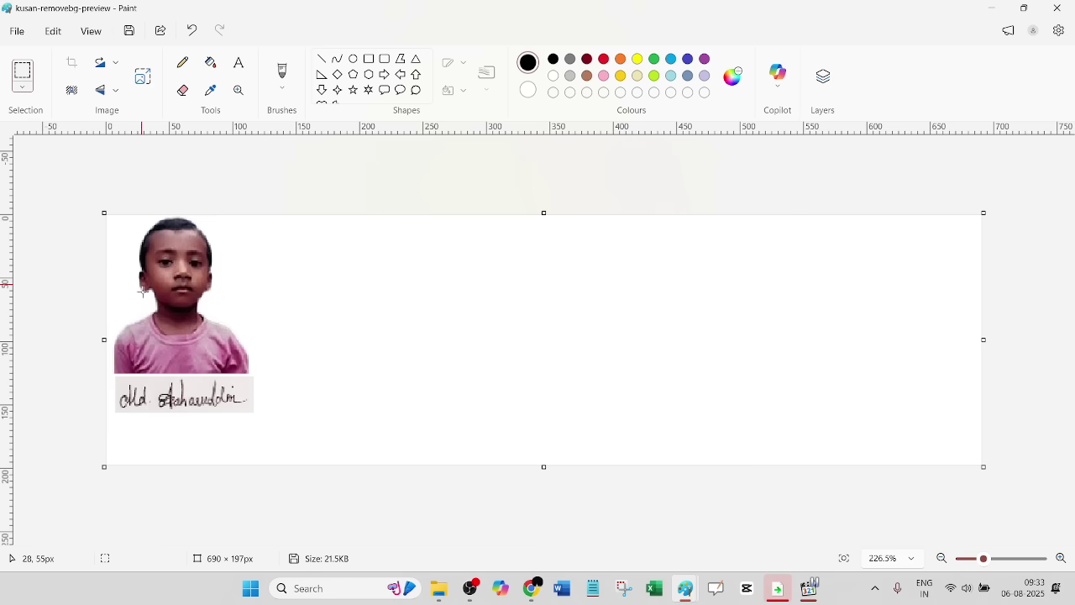
pyautogui.moveTo(116, 413)
pyautogui.mouseDown()
pyautogui.moveTo(249, 378)
pyautogui.moveTo(249, 220)
pyautogui.mouseUp()
pyautogui.click(74, 65)
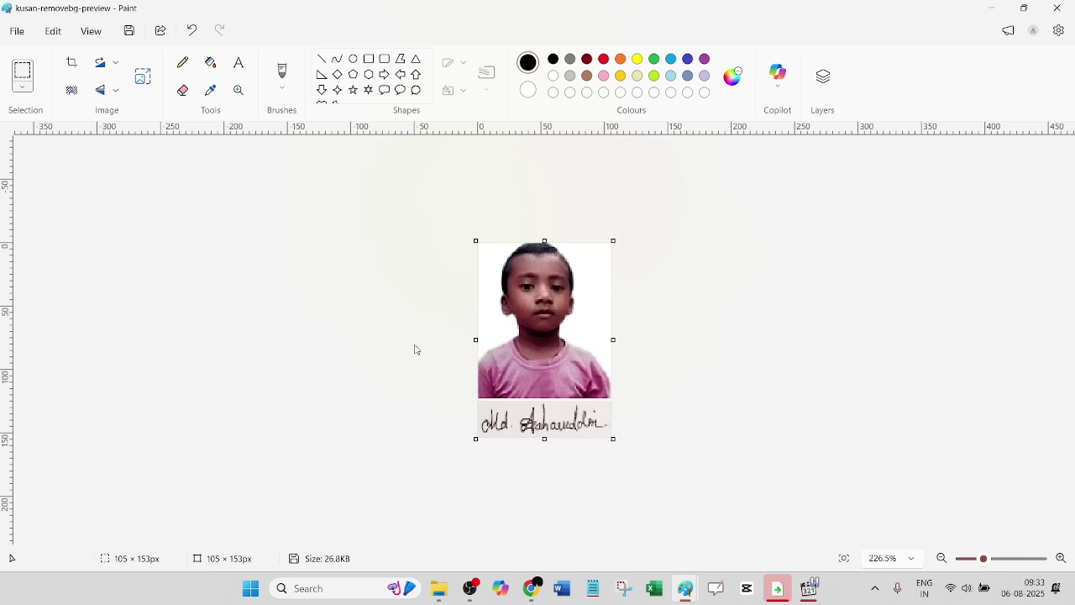
# - Preview kusan-removebg-preview.png zoomed in Photos, close it, and return to remove.bg
pyautogui.moveTo(439, 588)
pyautogui.click(390, 498)
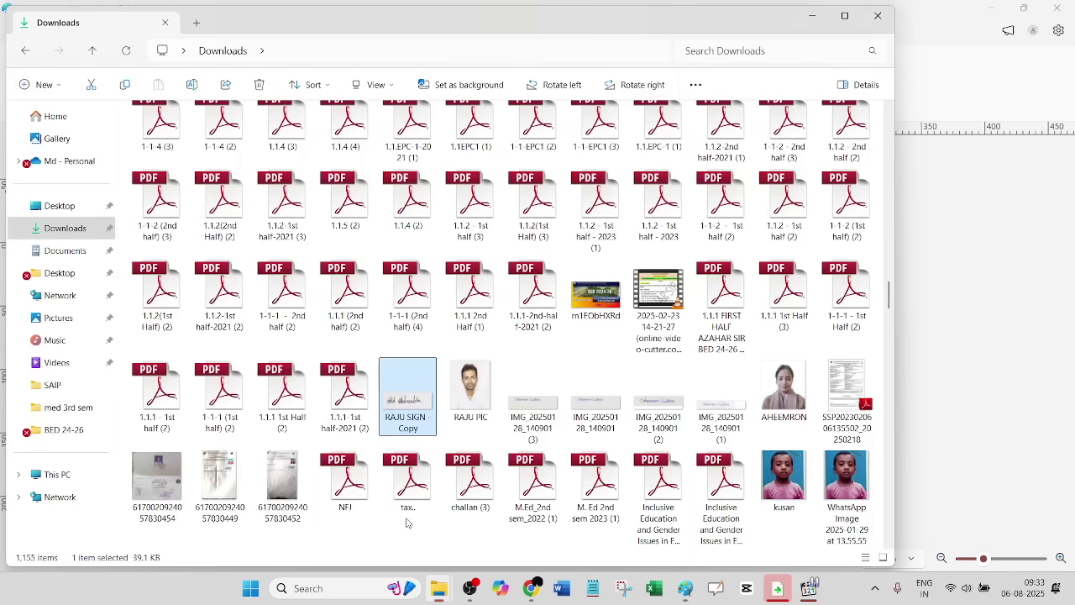
pyautogui.click(67, 230)
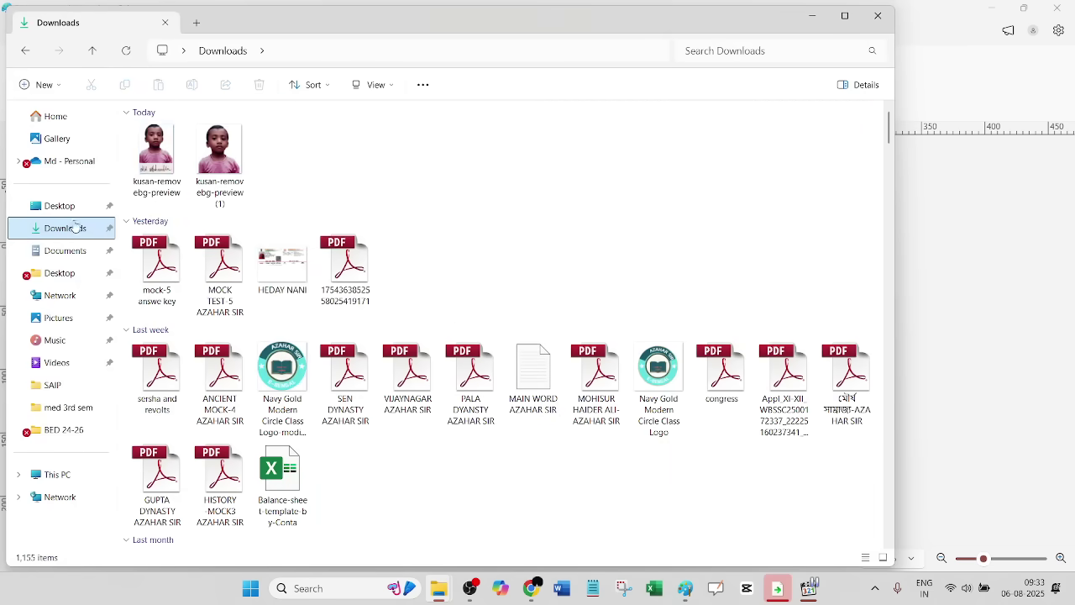
pyautogui.click(163, 152)
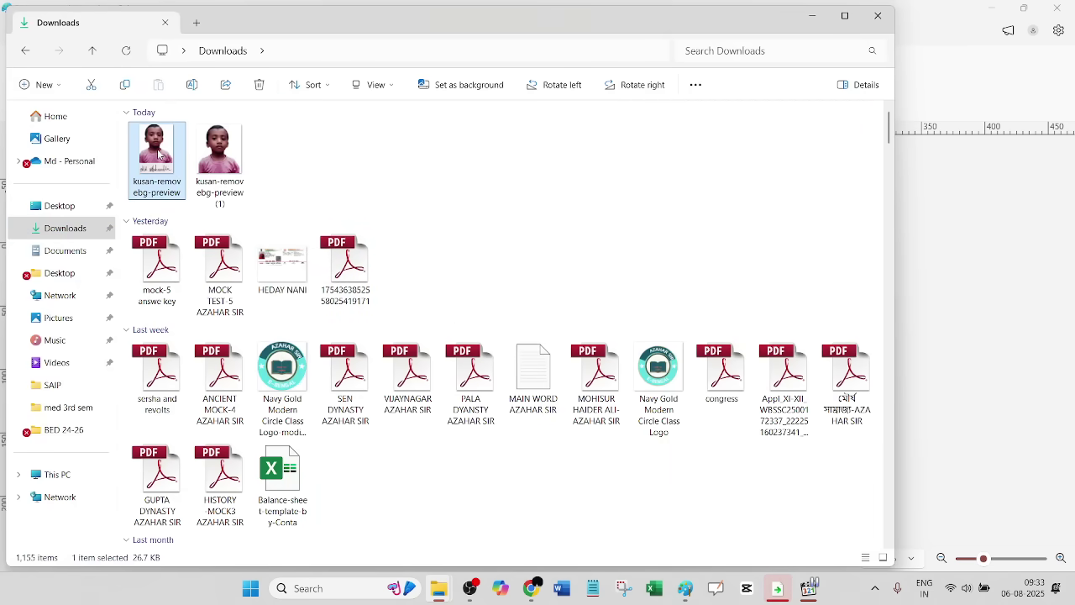
pyautogui.doubleClick(163, 151)
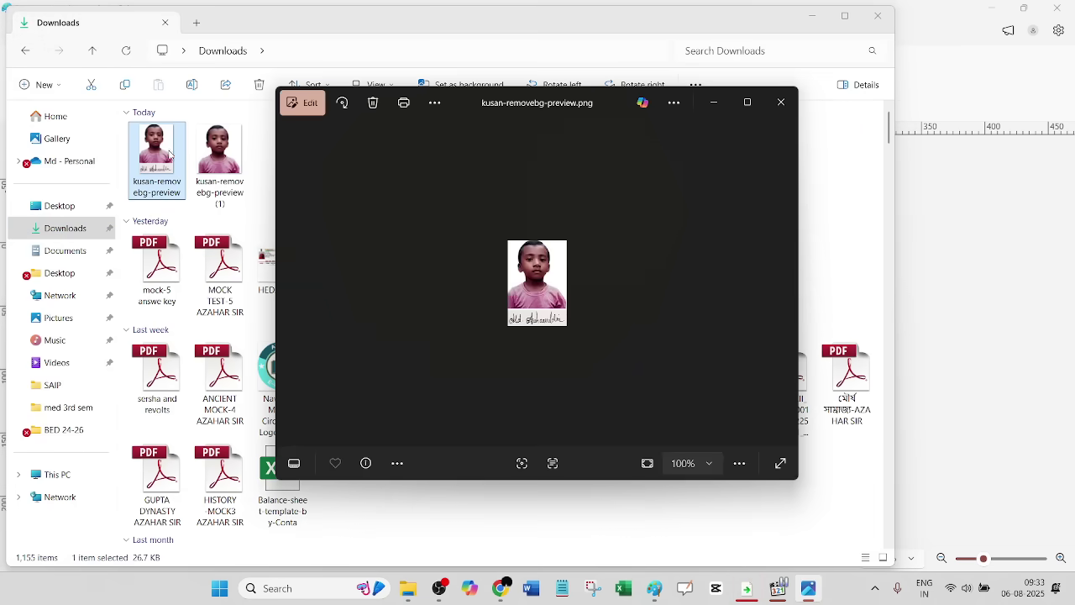
pyautogui.scroll(6, 571, 322)
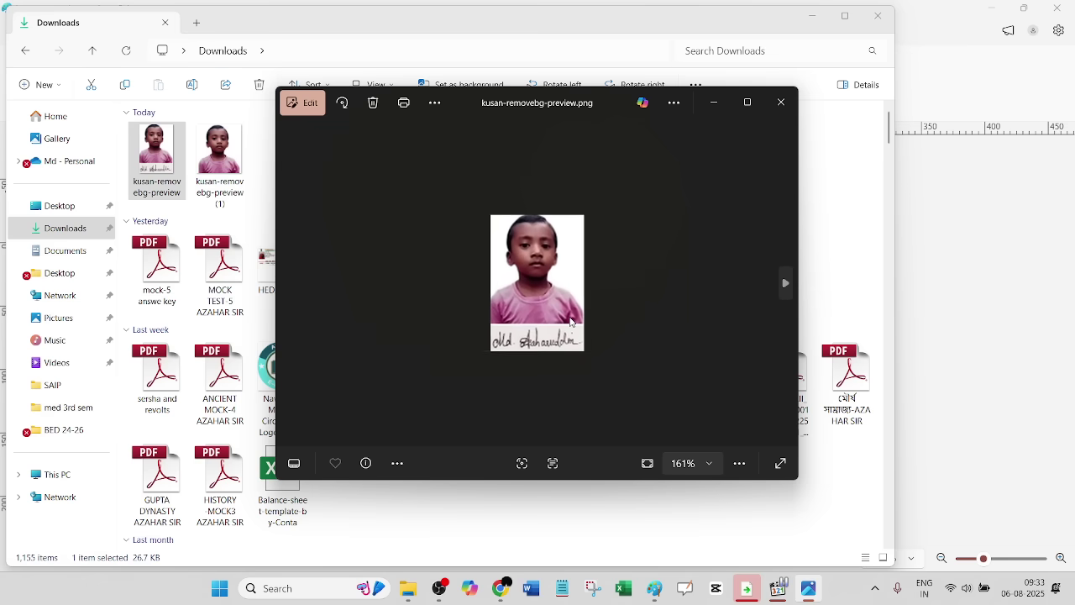
pyautogui.scroll(1, 569, 321)
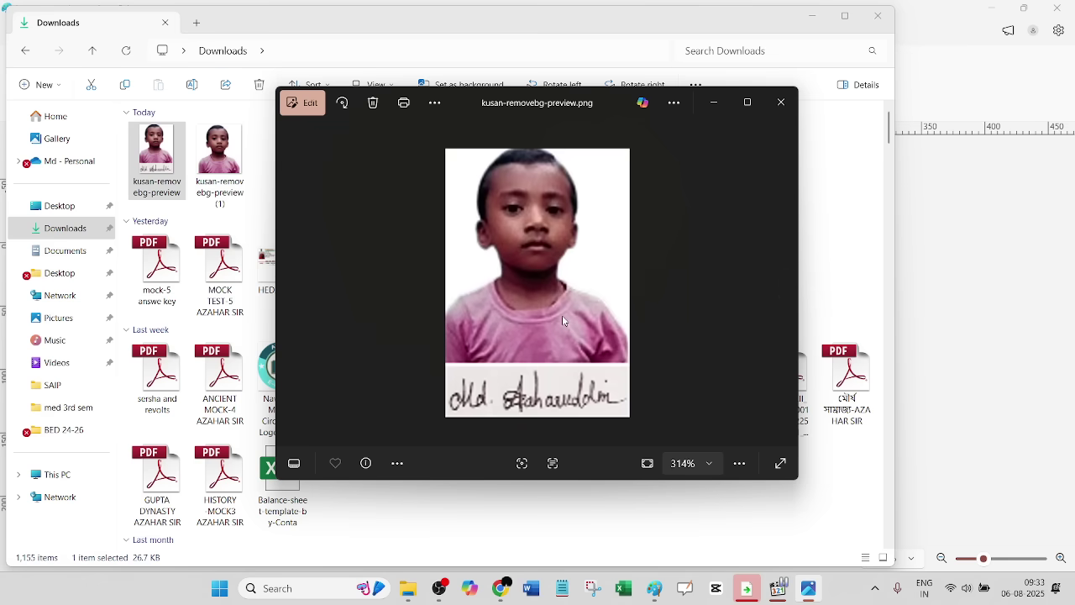
pyautogui.click(779, 104)
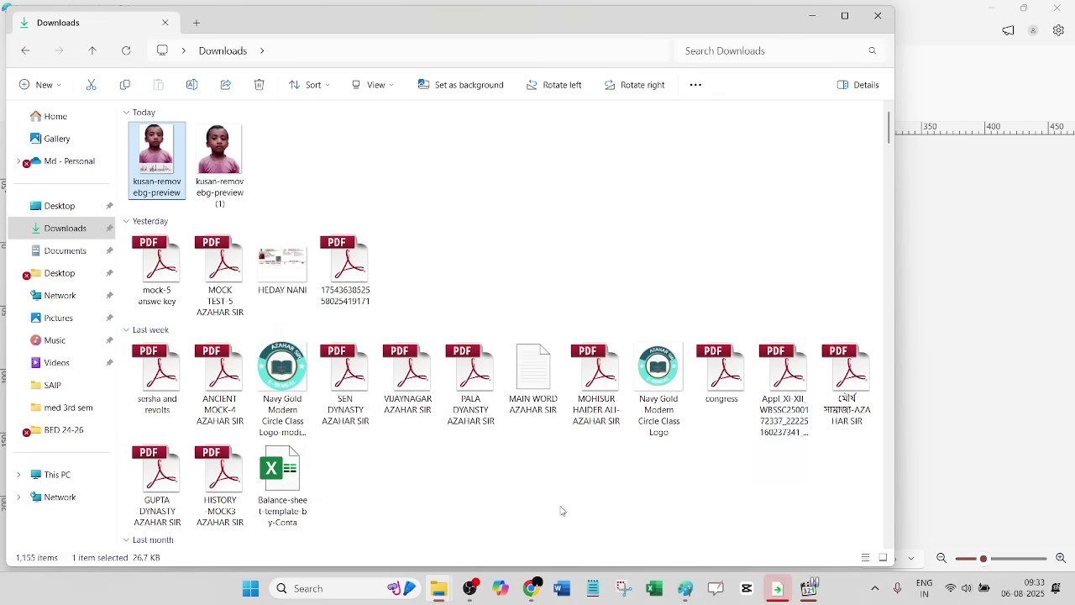
pyautogui.click(530, 589)
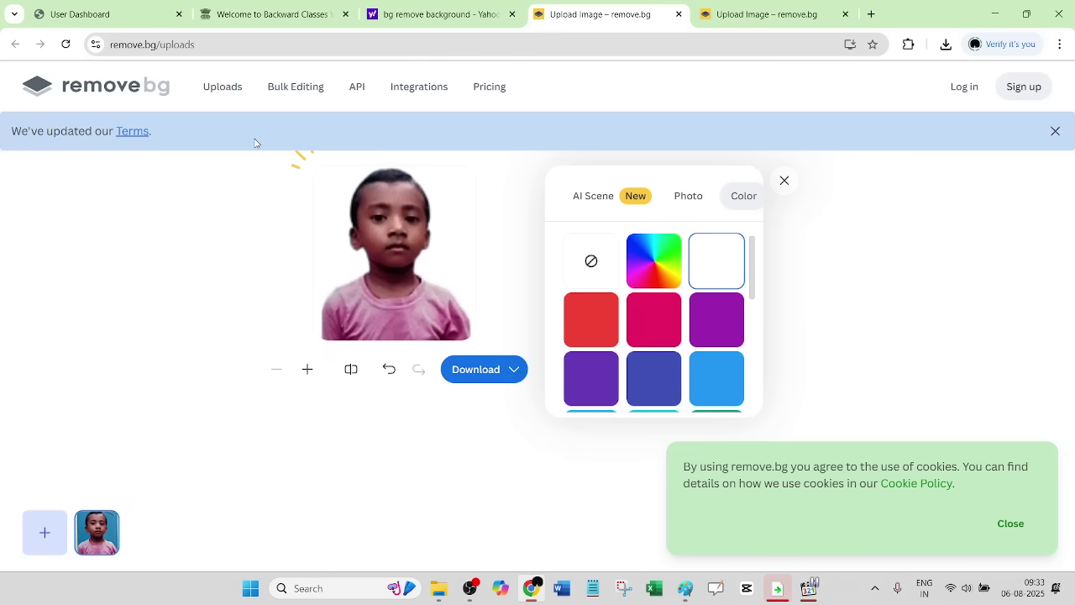
# - From the WBSSC candidate dashboard, open the 'Edit Profile vide Notice Memo' form
pyautogui.click(130, 15)
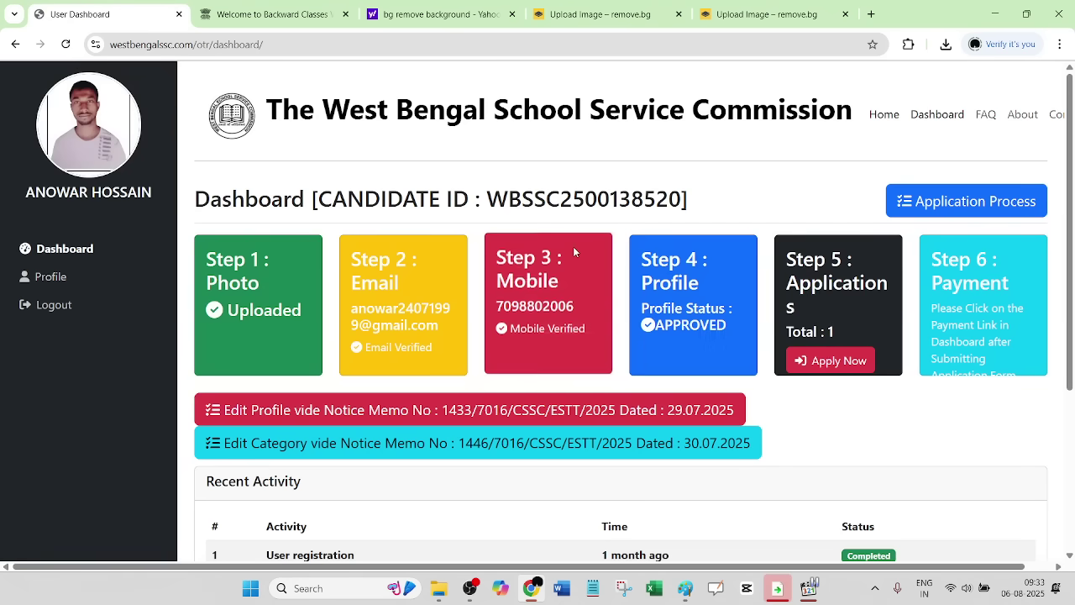
pyautogui.moveTo(697, 198); pyautogui.dragTo(480, 180)
pyautogui.scroll(-2, 487, 195)
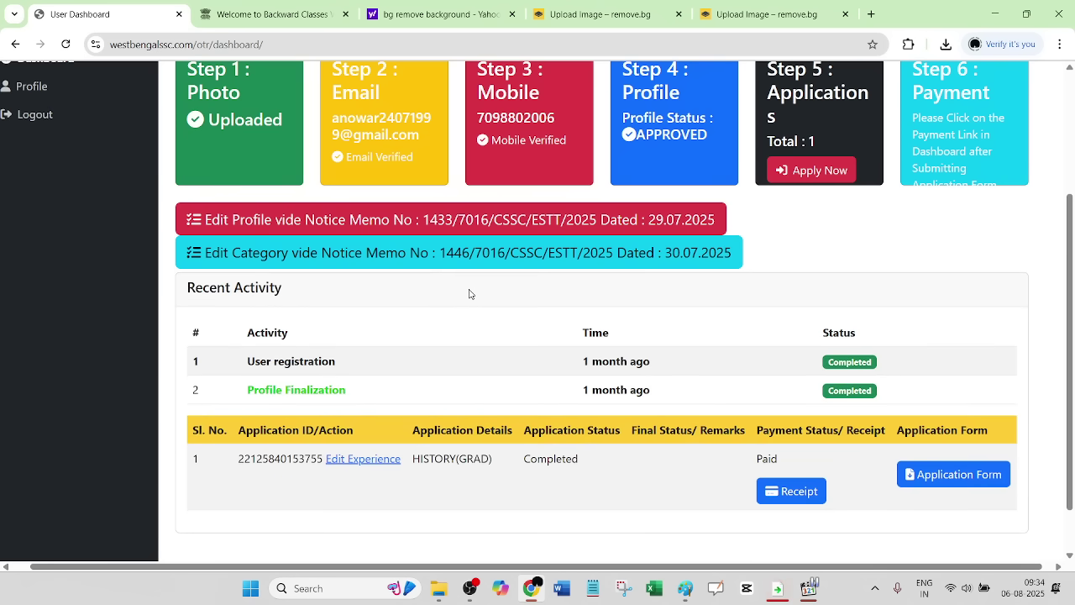
pyautogui.click(390, 221)
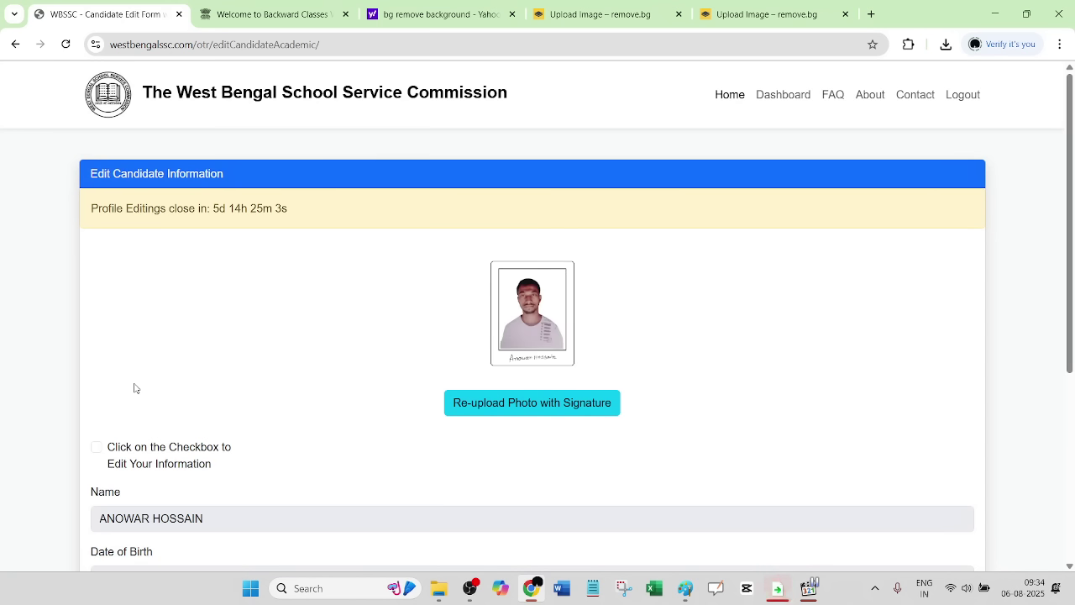
# - Start OpenBoard in Desktop mode, dismiss the update prompt, and pick a medium-width pen
pyautogui.click(712, 592)
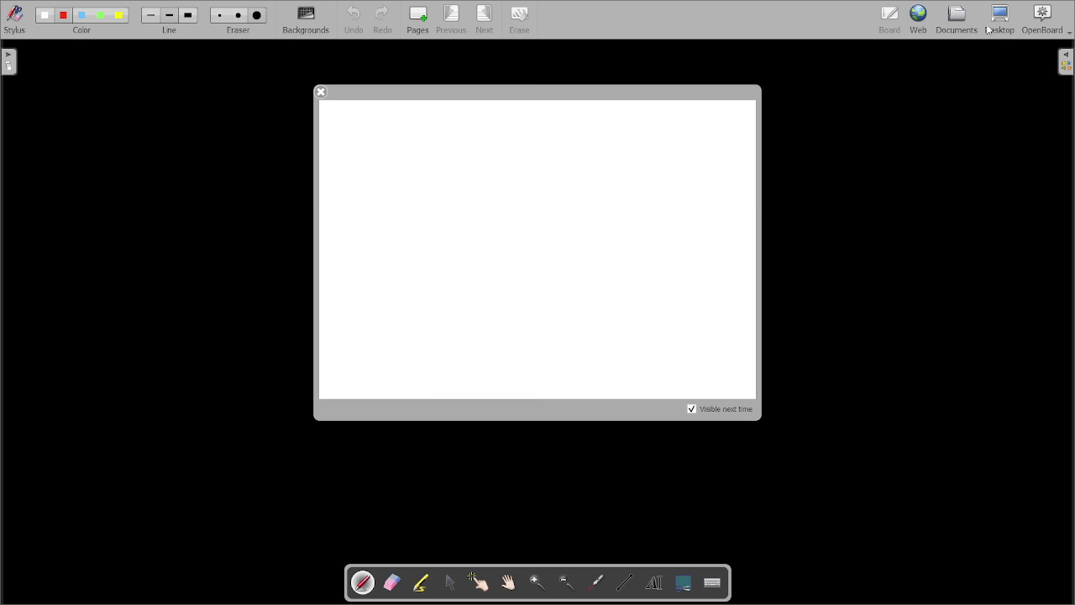
pyautogui.click(993, 25)
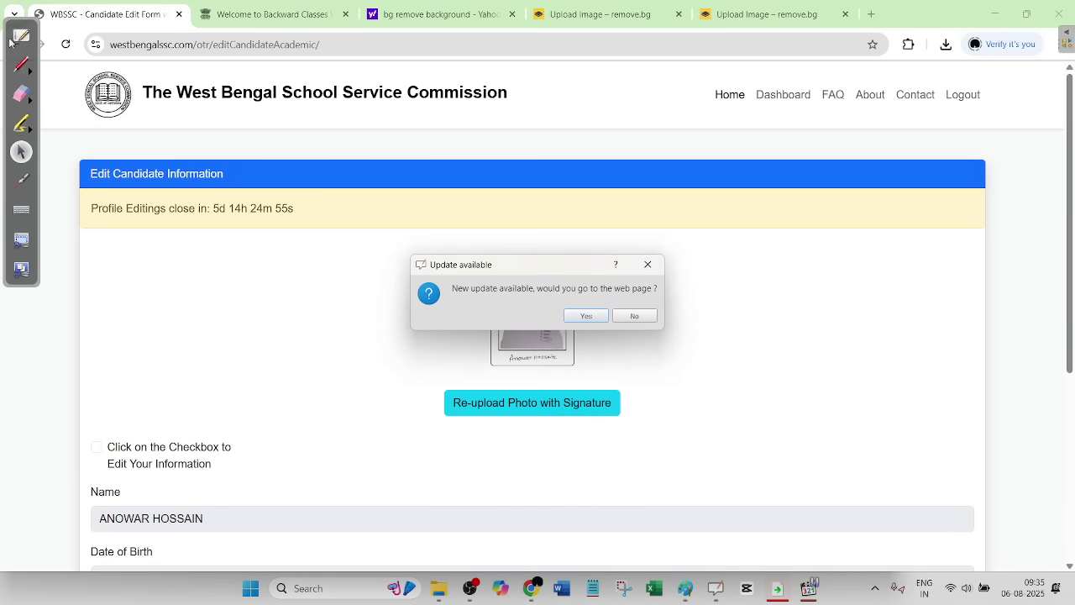
pyautogui.click(647, 263)
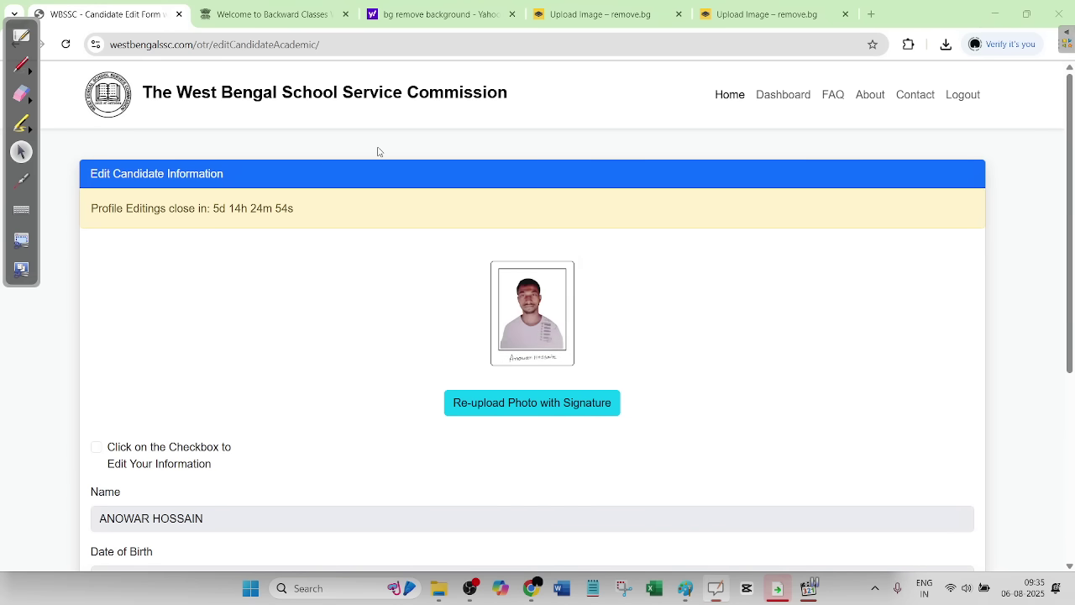
pyautogui.click(22, 65)
pyautogui.click(30, 71)
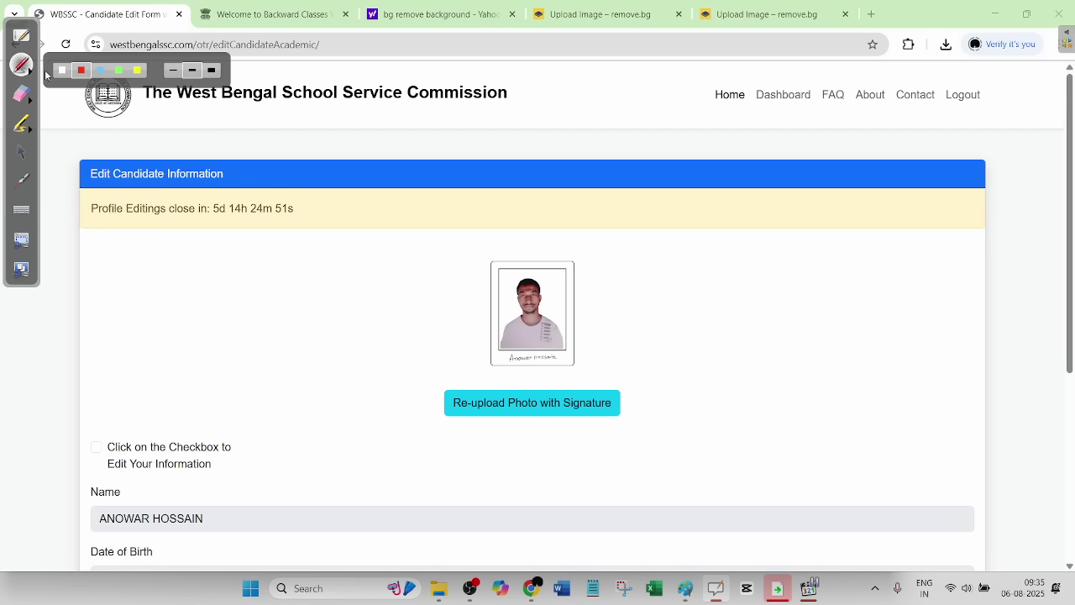
pyautogui.click(192, 71)
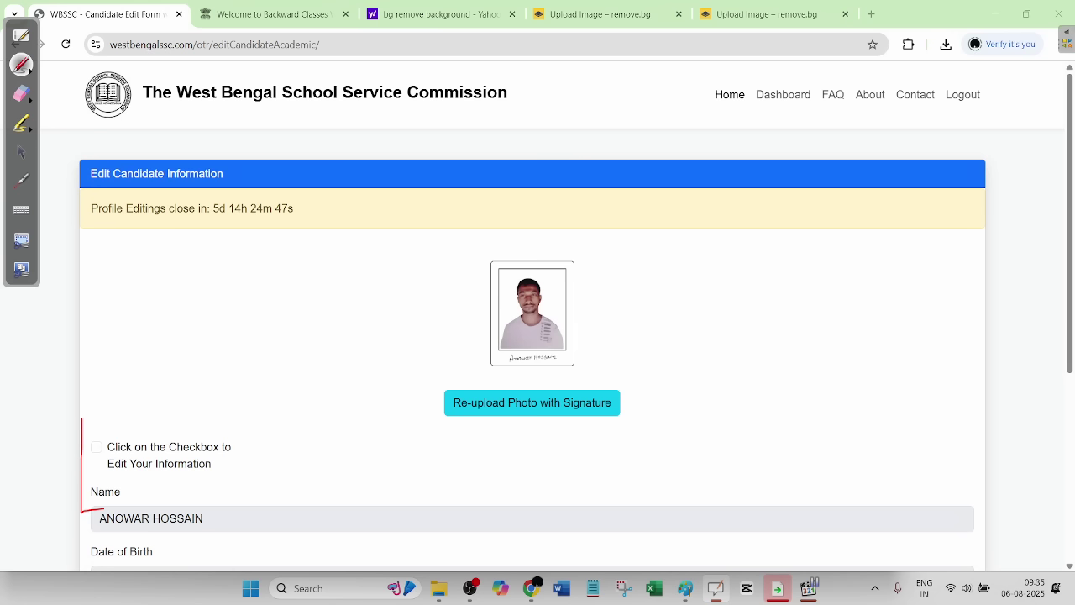
# - Draw a trial red box around the edit checkbox and Name, then erase it
pyautogui.moveTo(104, 509)
pyautogui.mouseDown()
pyautogui.moveTo(237, 424)
pyautogui.moveTo(71, 418)
pyautogui.mouseUp()
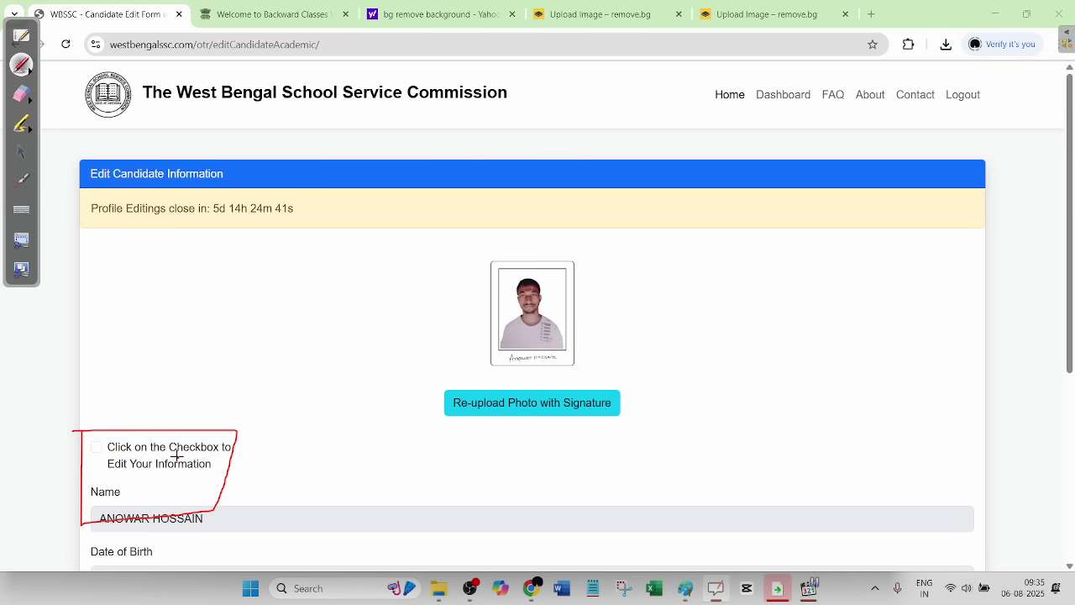
pyautogui.click(22, 93)
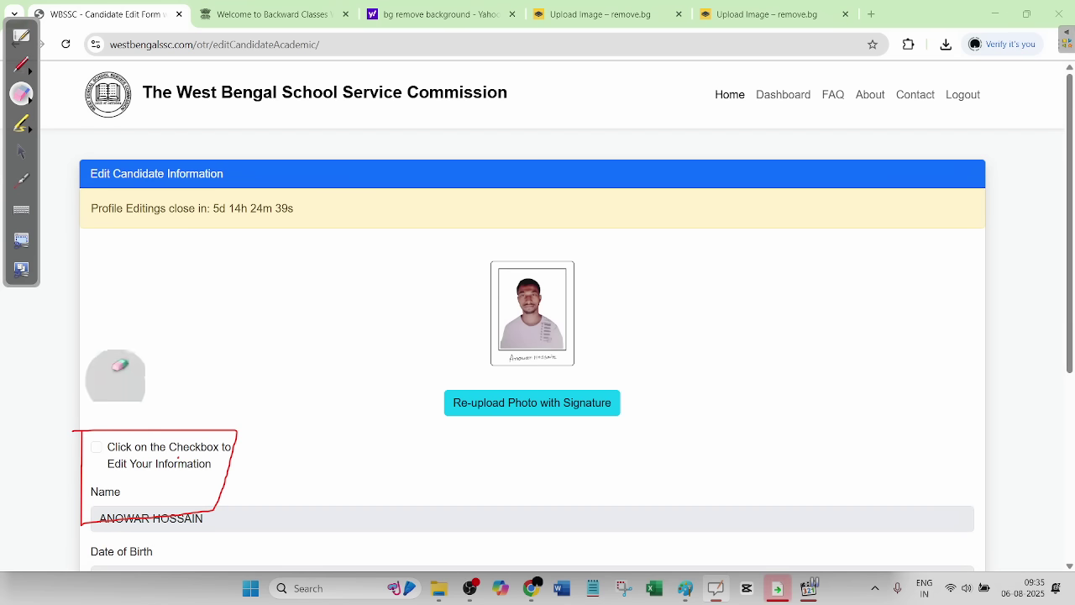
pyautogui.moveTo(113, 371)
pyautogui.mouseDown()
pyautogui.moveTo(88, 445)
pyautogui.moveTo(34, 427)
pyautogui.mouseUp()
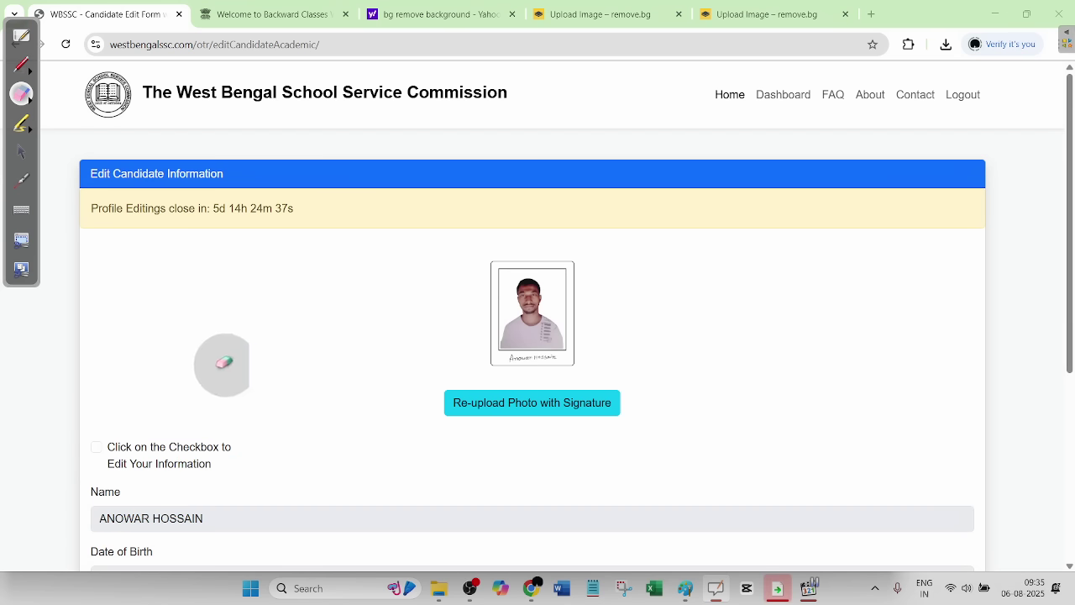
pyautogui.click(21, 64)
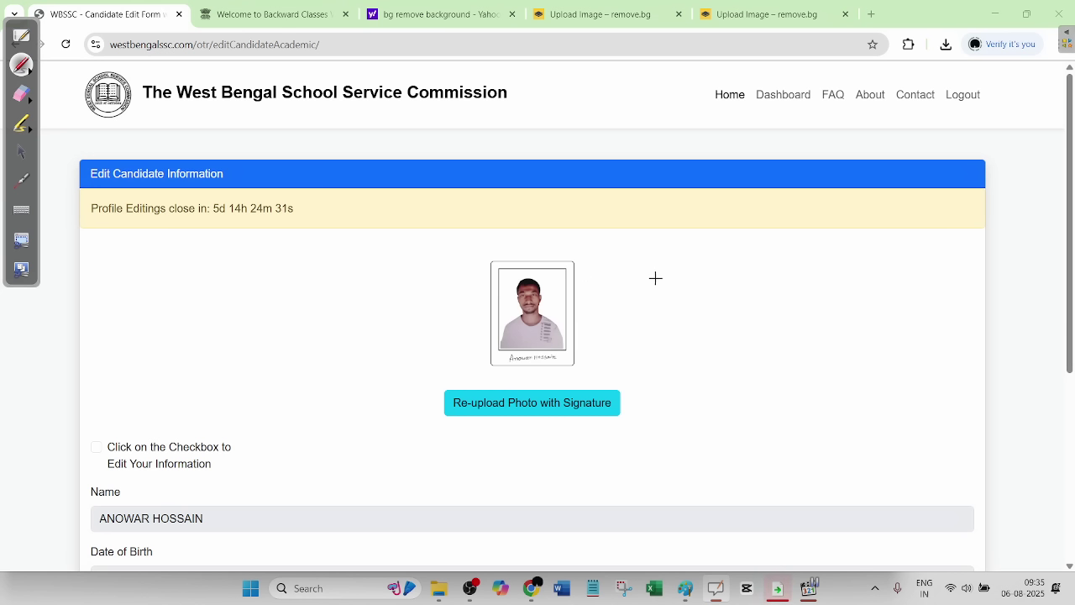
pyautogui.moveTo(570, 360); pyautogui.dragTo(716, 362)
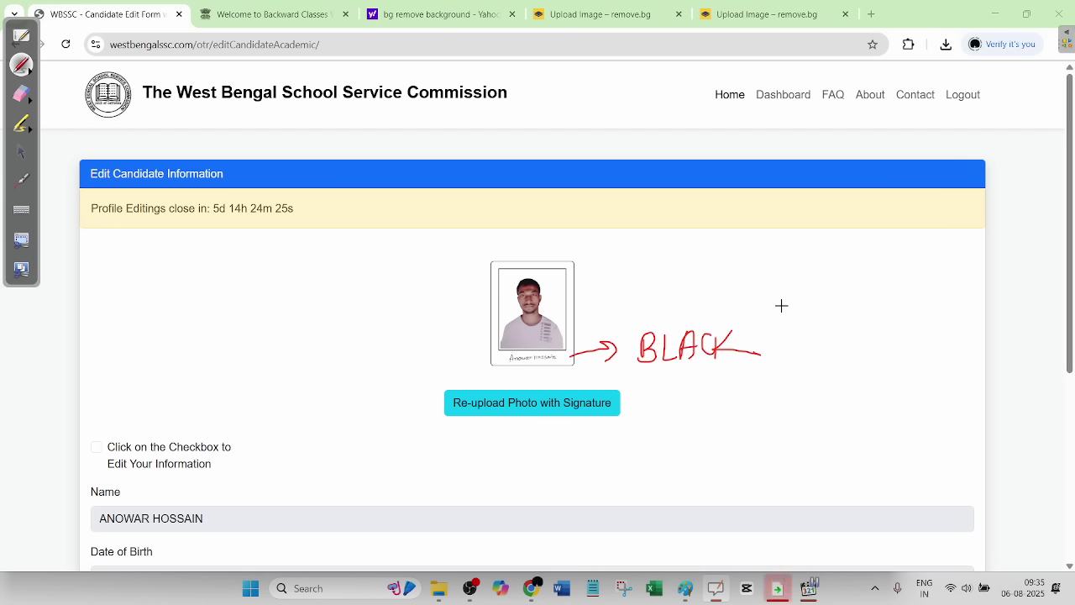
pyautogui.moveTo(781, 306)
pyautogui.mouseDown()
pyautogui.moveTo(752, 391)
pyautogui.moveTo(670, 422)
pyautogui.mouseUp()
pyautogui.moveTo(705, 398); pyautogui.dragTo(705, 425)
pyautogui.moveTo(719, 392); pyautogui.dragTo(727, 420)
pyautogui.moveTo(759, 384); pyautogui.dragTo(768, 404)
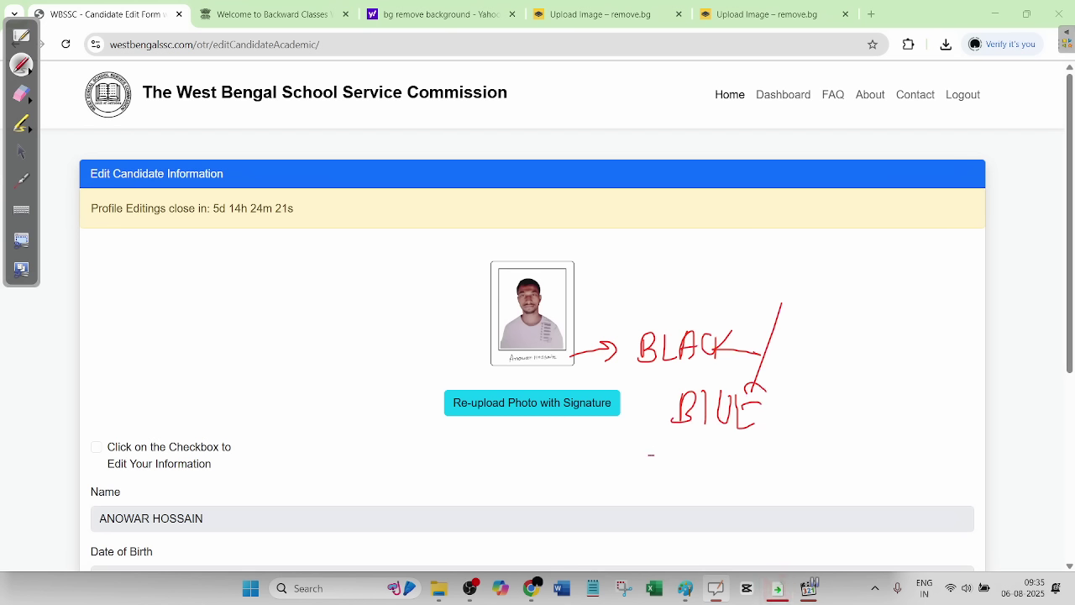
pyautogui.moveTo(652, 454); pyautogui.dragTo(747, 383)
pyautogui.moveTo(638, 327)
pyautogui.mouseDown()
pyautogui.moveTo(700, 361)
pyautogui.moveTo(680, 321)
pyautogui.moveTo(668, 321)
pyautogui.mouseUp()
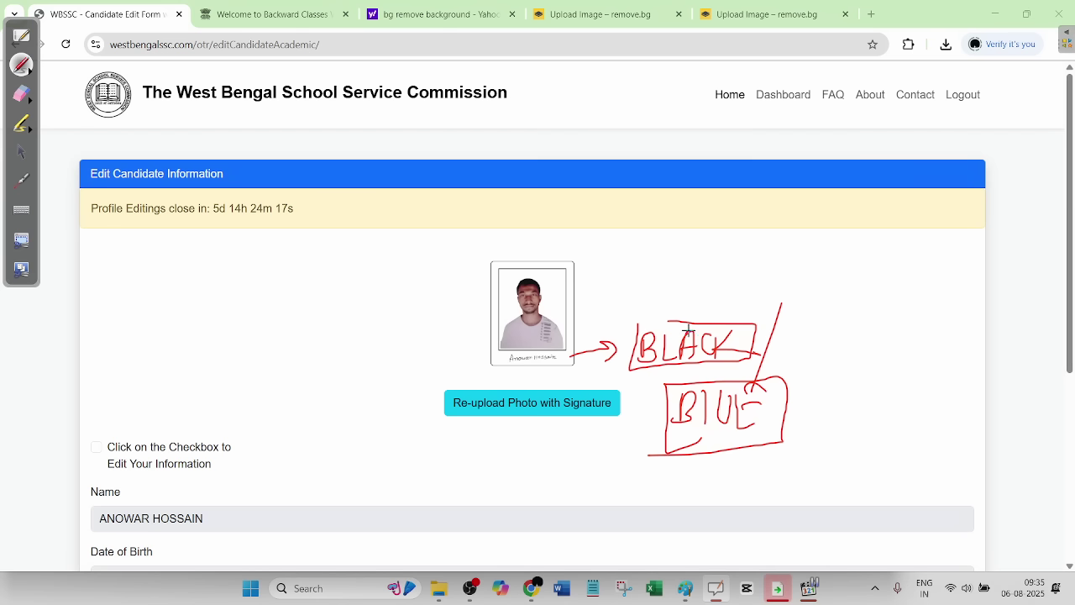
pyautogui.scroll(-3, 435, 347)
pyautogui.scroll(2, 494, 425)
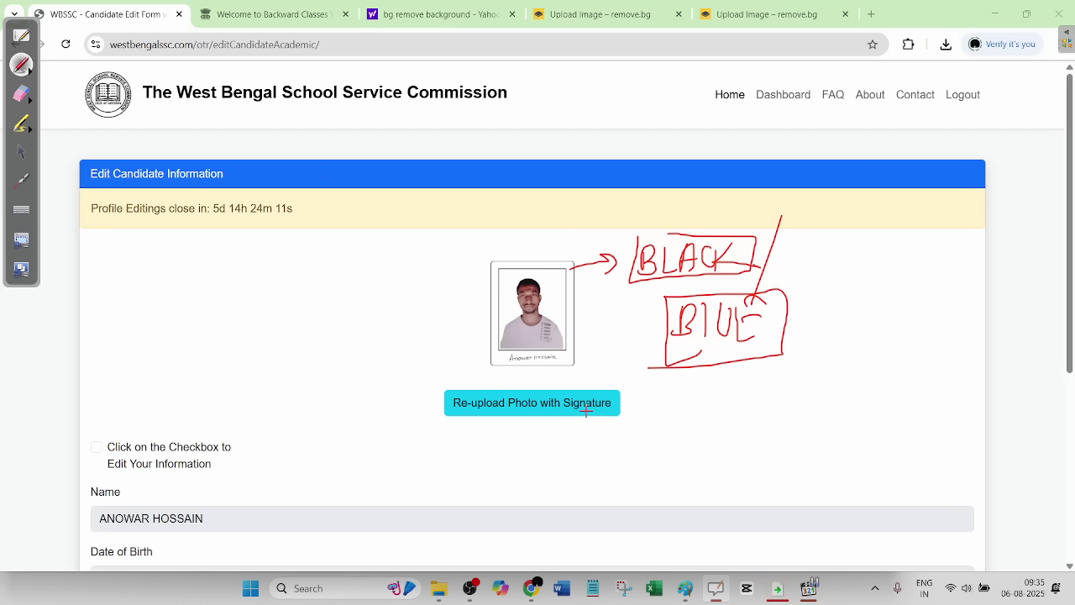
pyautogui.moveTo(501, 356); pyautogui.dragTo(428, 357)
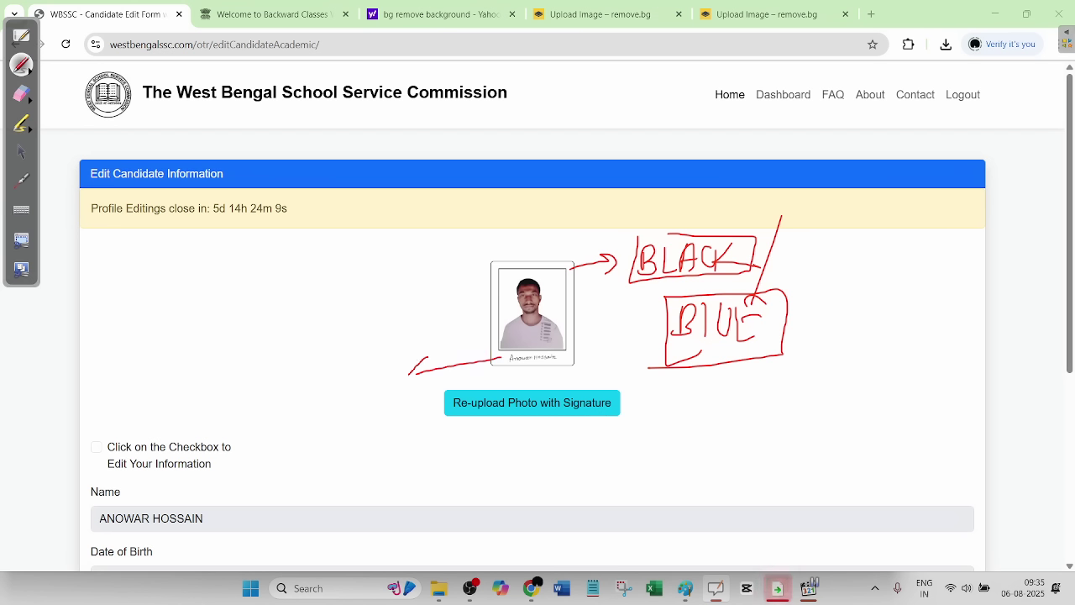
pyautogui.moveTo(316, 366)
pyautogui.mouseDown()
pyautogui.moveTo(320, 375)
pyautogui.moveTo(445, 331)
pyautogui.mouseUp()
pyautogui.moveTo(340, 330); pyautogui.dragTo(445, 288)
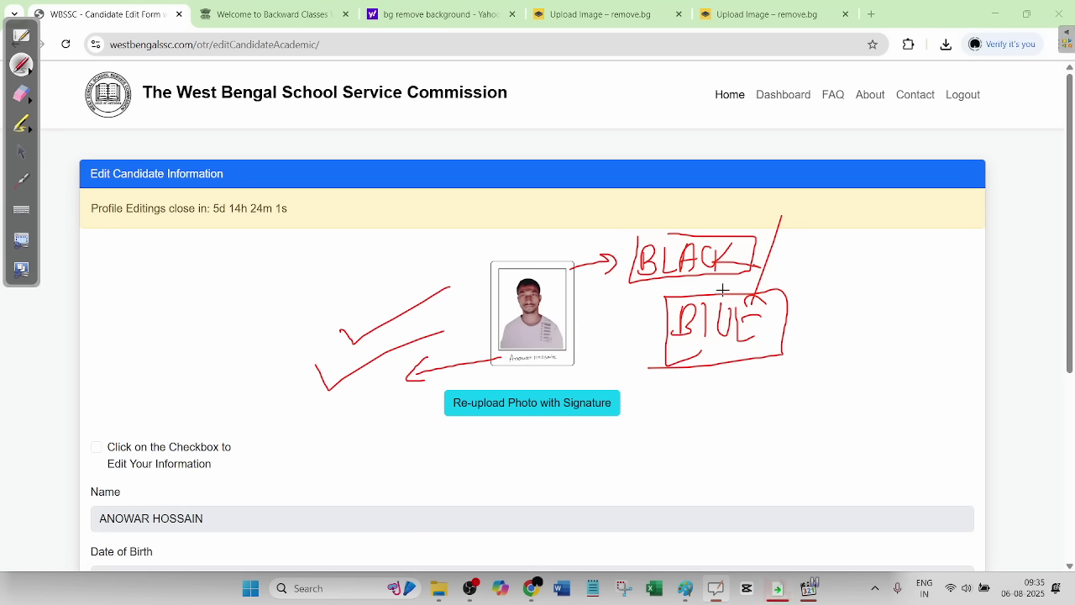
pyautogui.moveTo(759, 281); pyautogui.dragTo(855, 243)
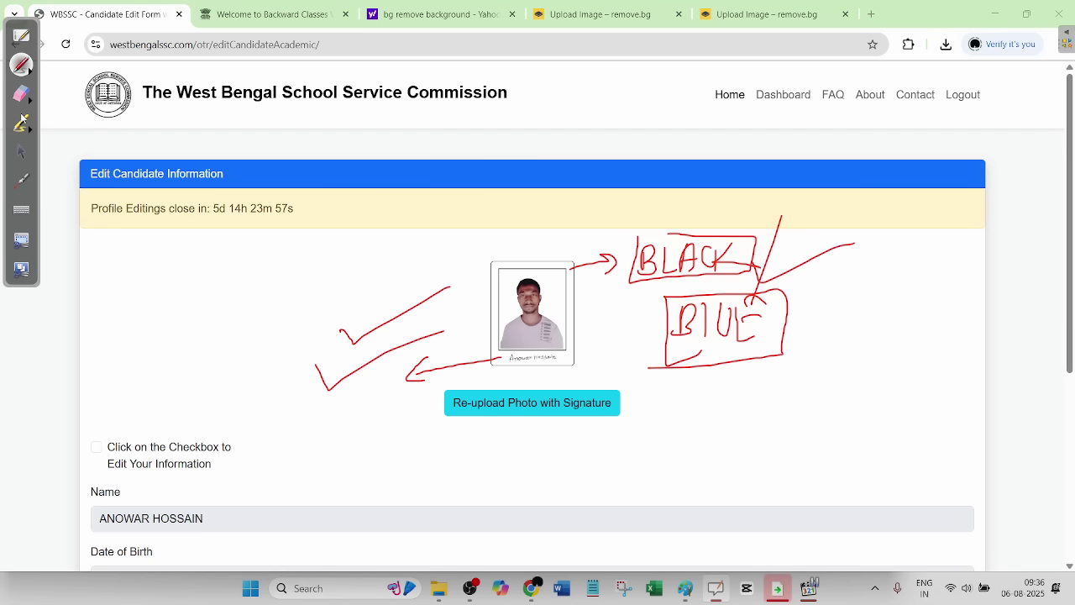
pyautogui.click(21, 94)
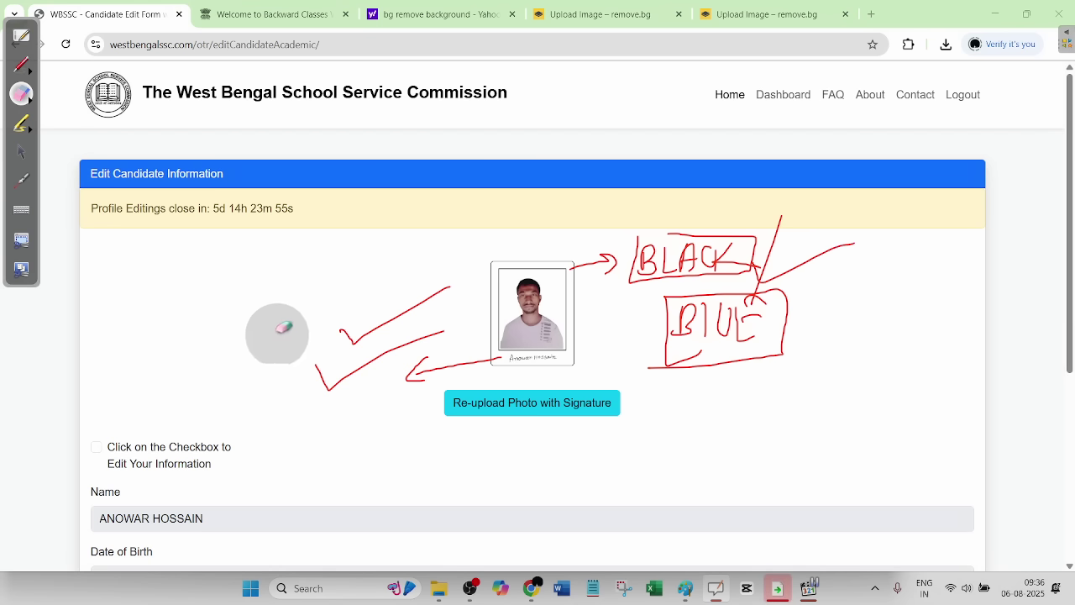
pyautogui.moveTo(277, 331)
pyautogui.mouseDown()
pyautogui.moveTo(853, 278)
pyautogui.moveTo(546, 340)
pyautogui.moveTo(235, 221)
pyautogui.mouseUp()
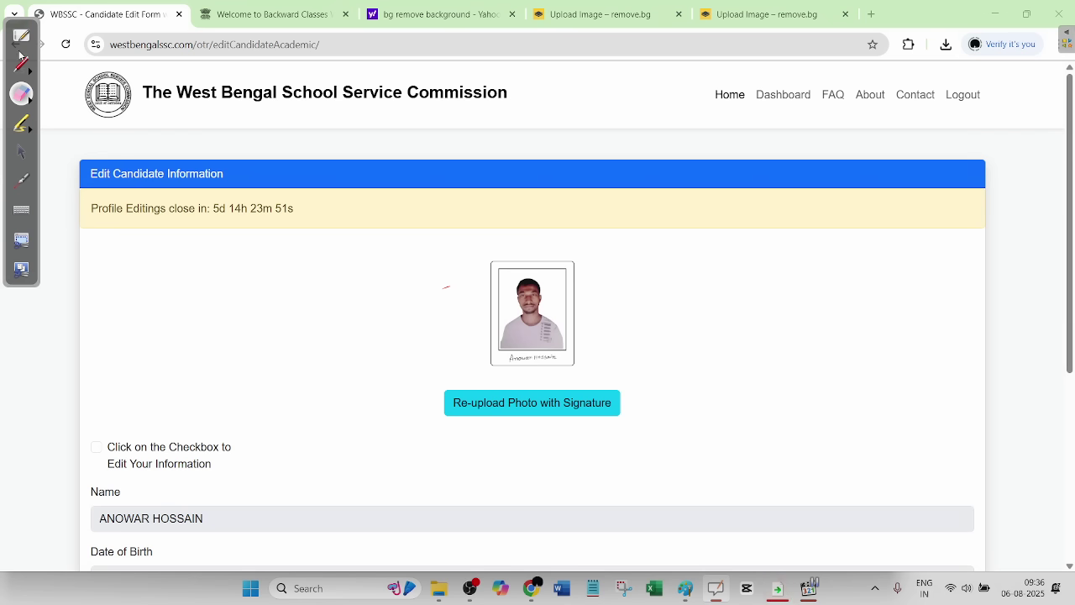
pyautogui.click(21, 123)
# - Return to the WBSSC dashboard and open the 'Edit Category vide Notice Memo' page
pyautogui.click(20, 151)
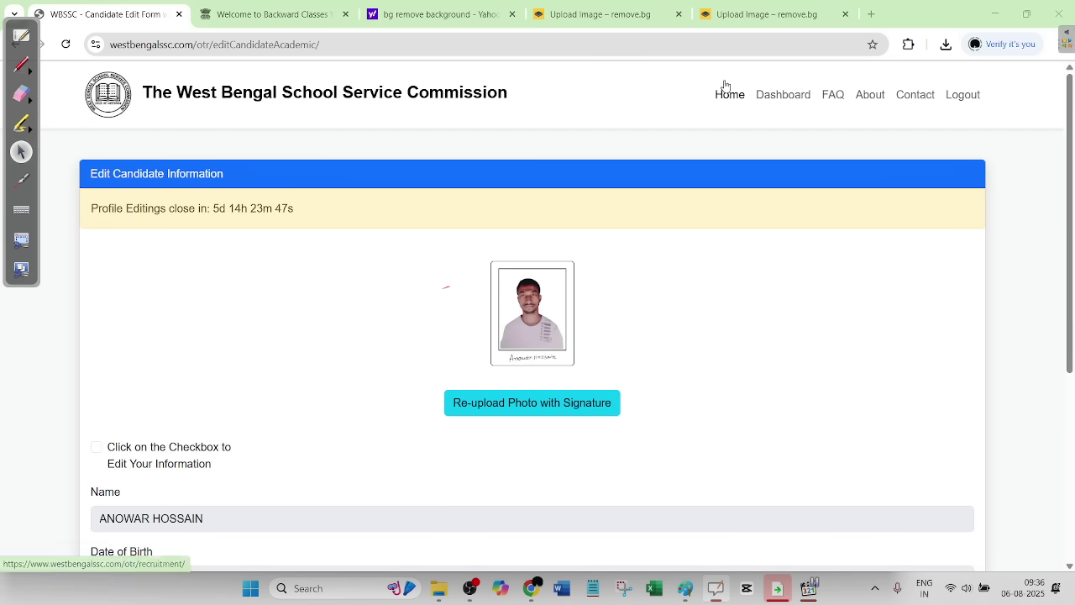
pyautogui.click(787, 97)
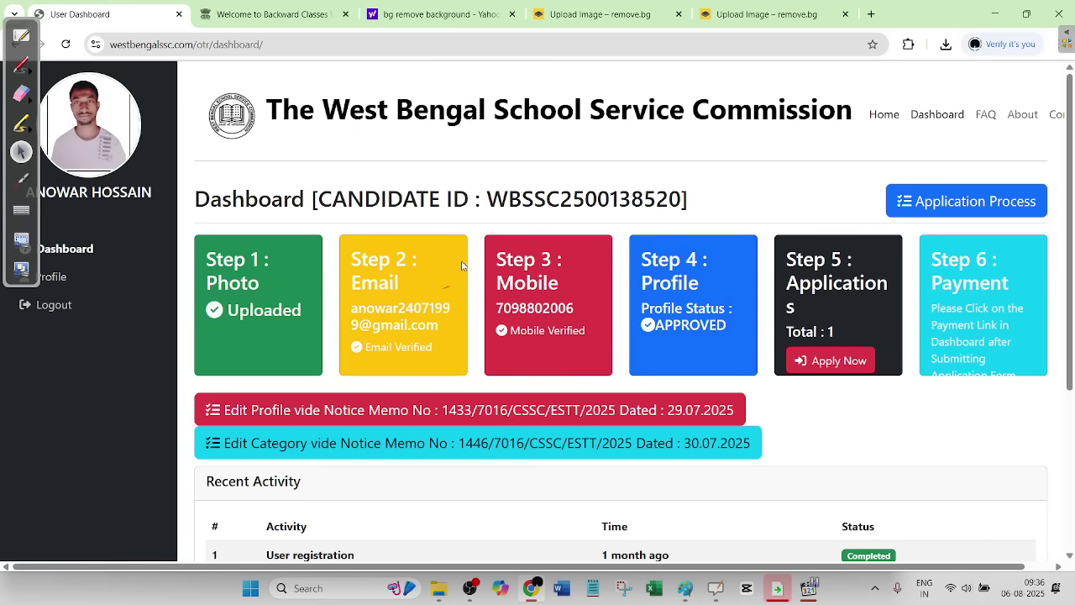
pyautogui.scroll(-2, 459, 266)
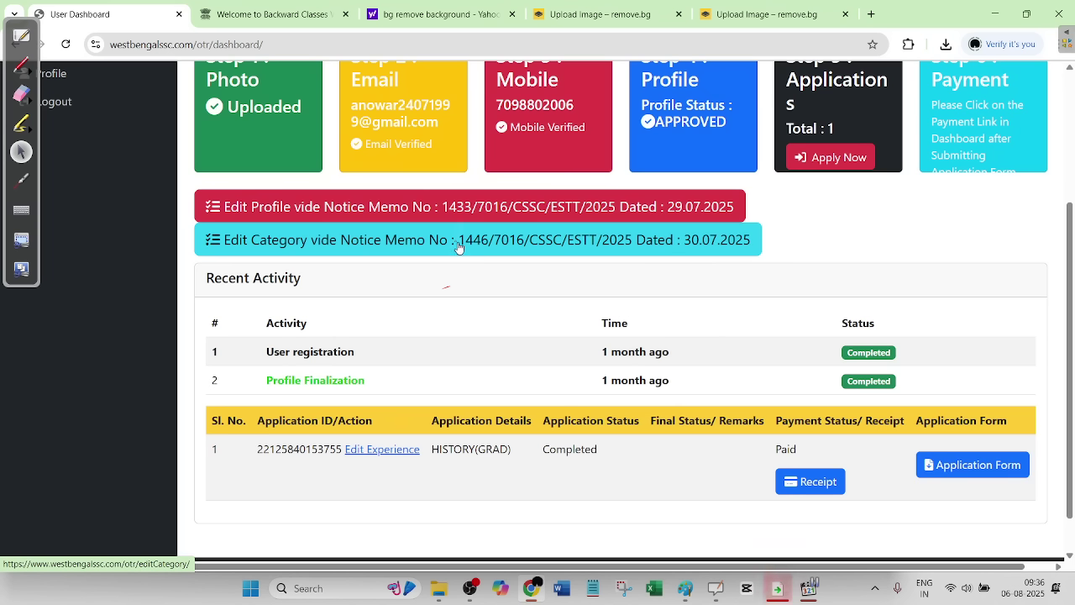
pyautogui.click(459, 247)
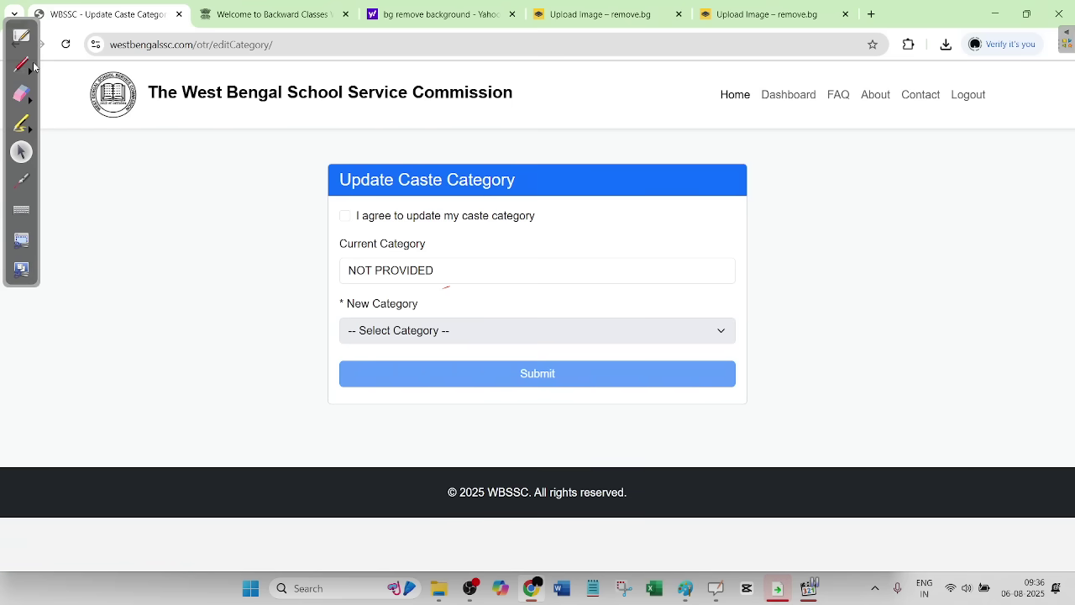
# - Briefly box the agree checkbox in red, erase it, and tick the agree checkbox
pyautogui.click(23, 66)
pyautogui.moveTo(322, 249)
pyautogui.mouseDown()
pyautogui.moveTo(393, 200)
pyautogui.moveTo(329, 198)
pyautogui.moveTo(348, 248)
pyautogui.moveTo(321, 243)
pyautogui.mouseUp()
pyautogui.click(22, 94)
pyautogui.click(22, 152)
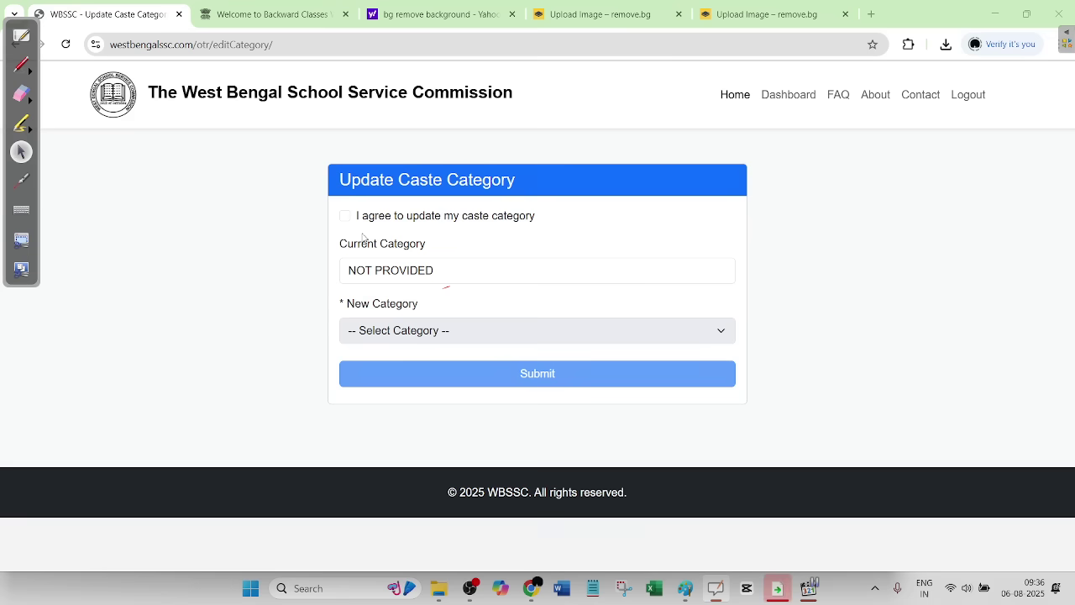
pyautogui.click(344, 216)
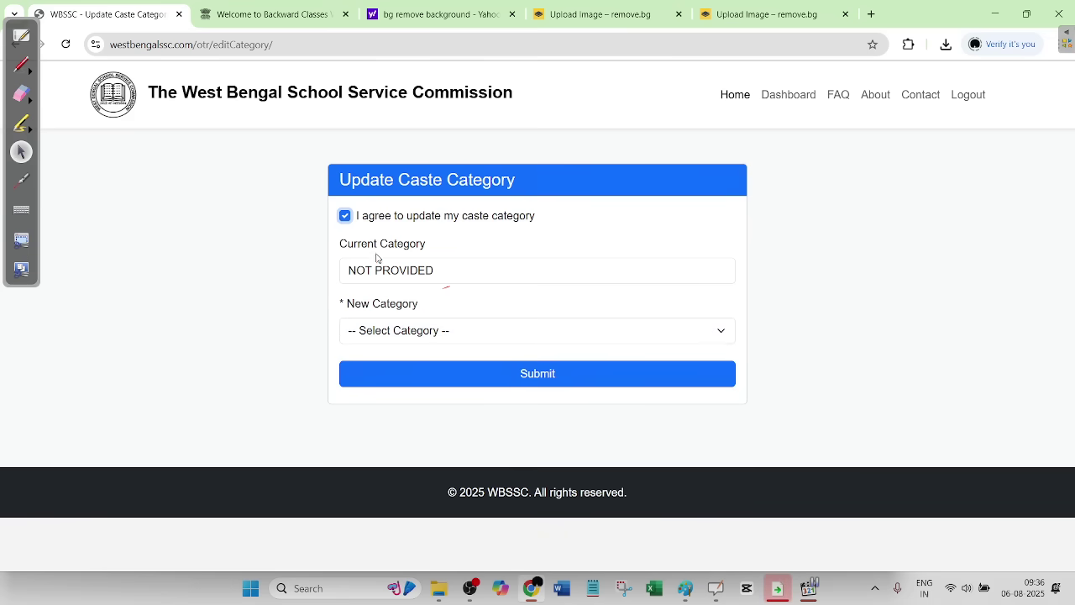
# - Choose OBC-A as the new category, then bring up the Backward Classes certificate page
pyautogui.click(435, 271)
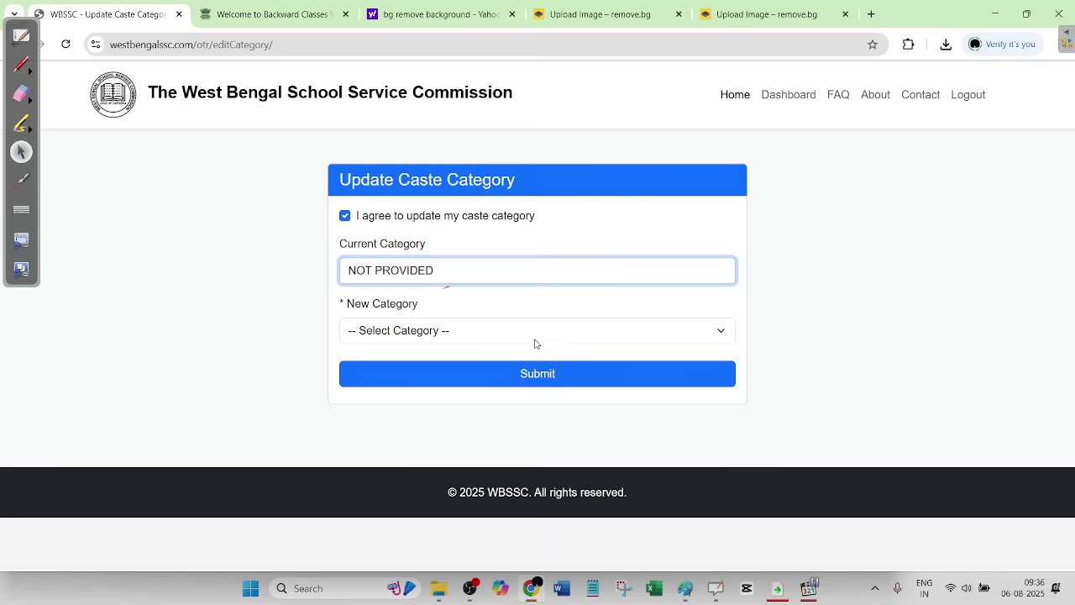
pyautogui.click(418, 330)
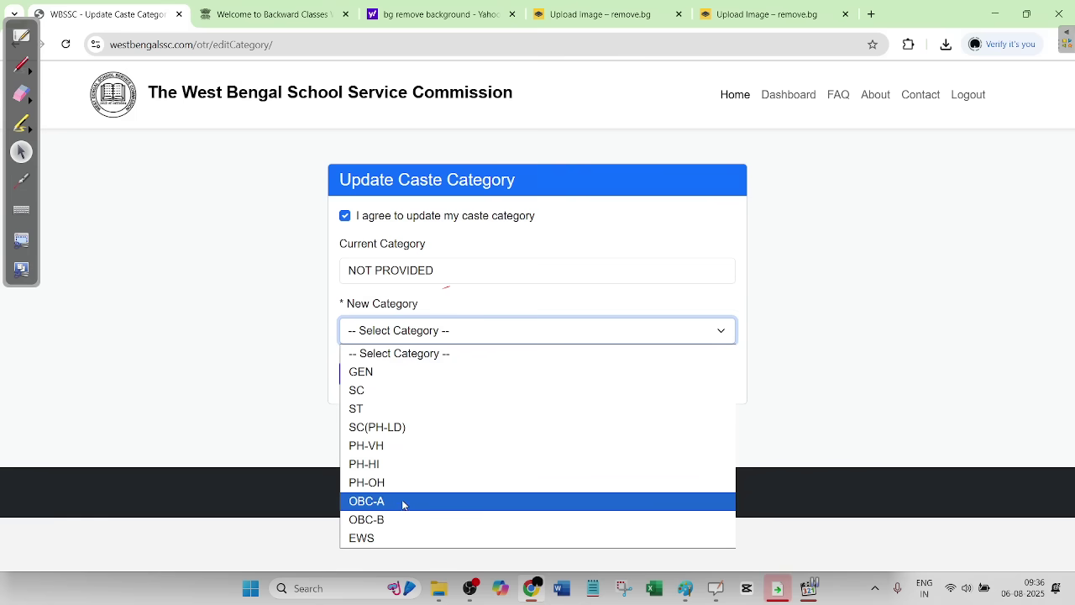
pyautogui.click(404, 379)
pyautogui.click(412, 330)
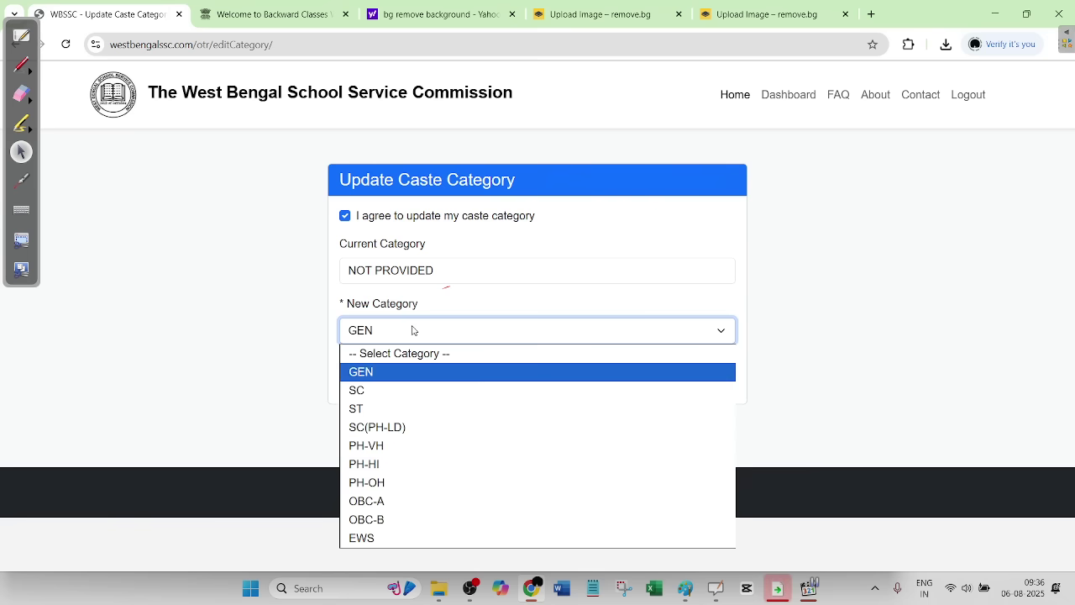
pyautogui.click(380, 503)
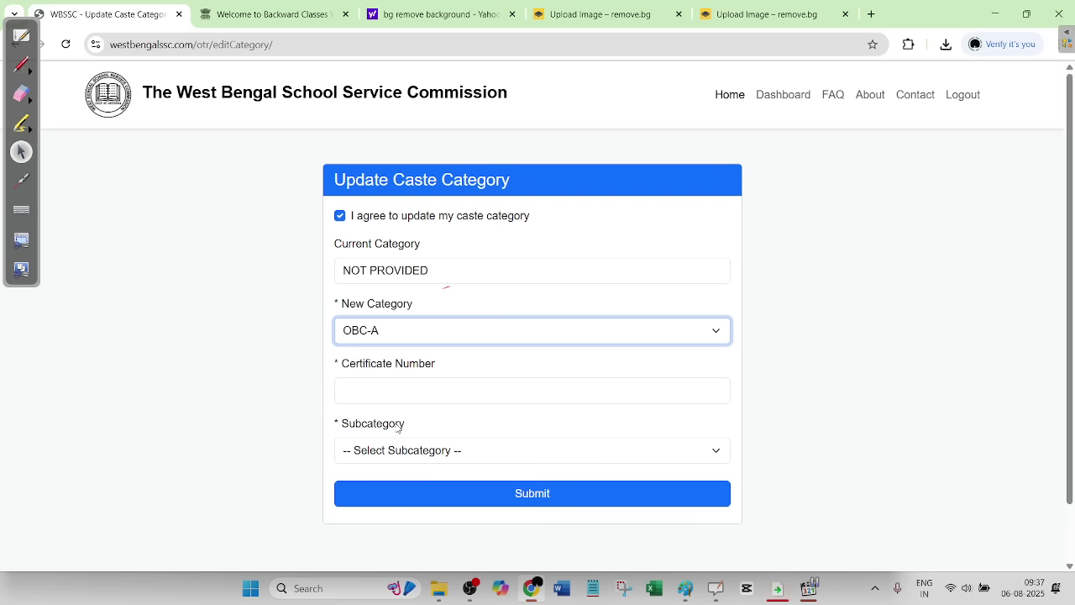
pyautogui.click(403, 389)
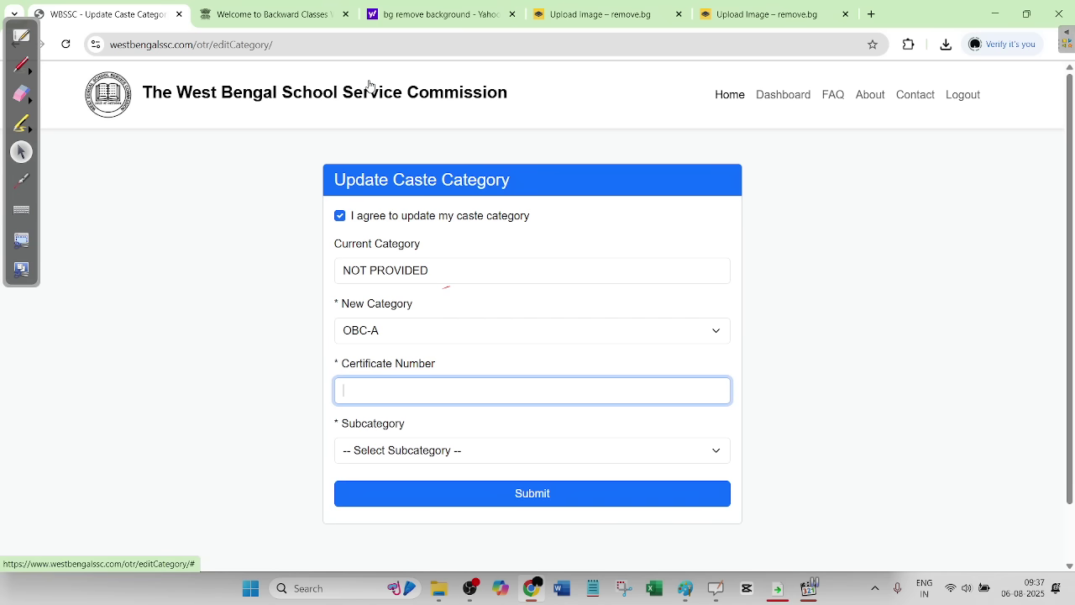
pyautogui.click(300, 15)
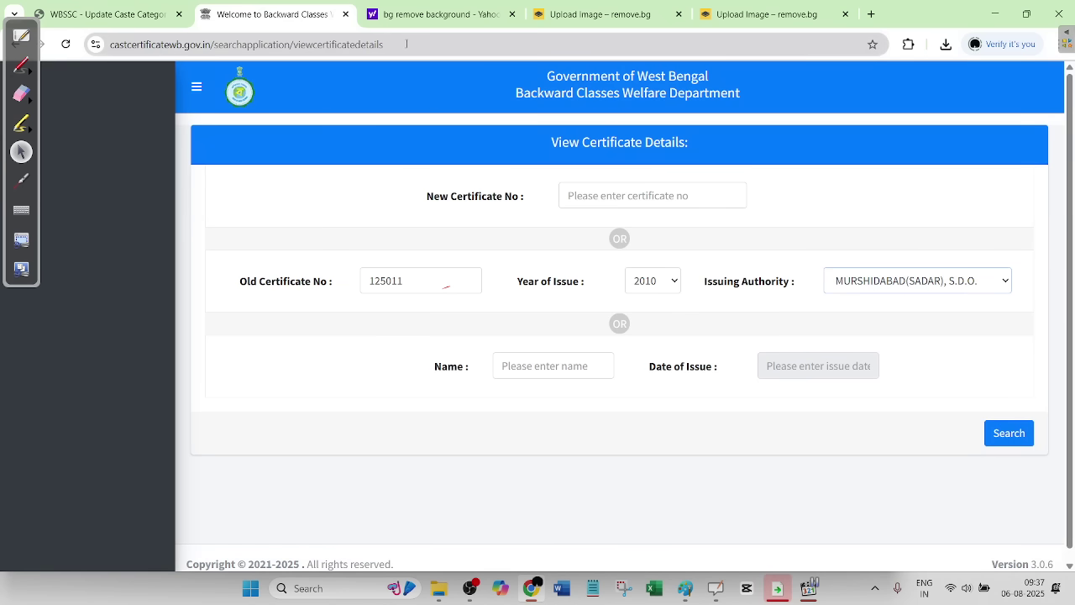
pyautogui.moveTo(406, 43); pyautogui.dragTo(110, 44)
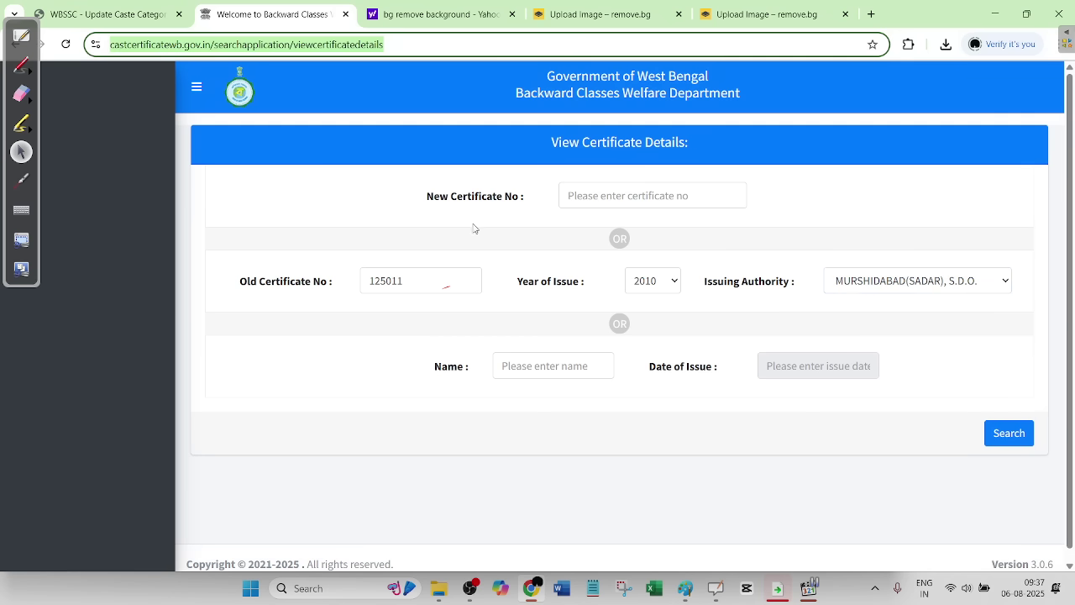
pyautogui.click(391, 213)
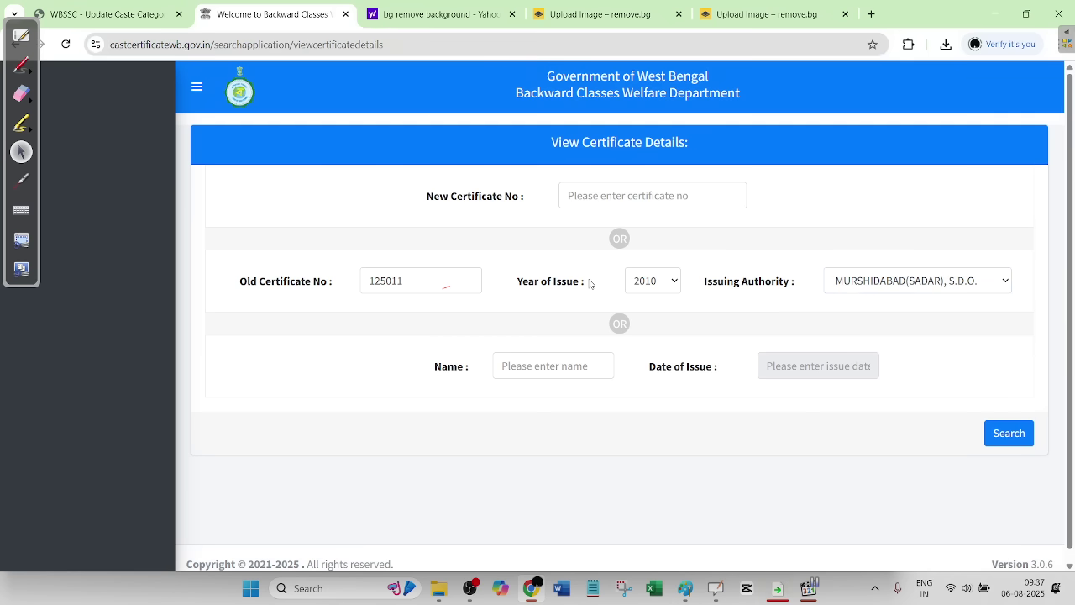
pyautogui.moveTo(446, 286); pyautogui.dragTo(353, 284)
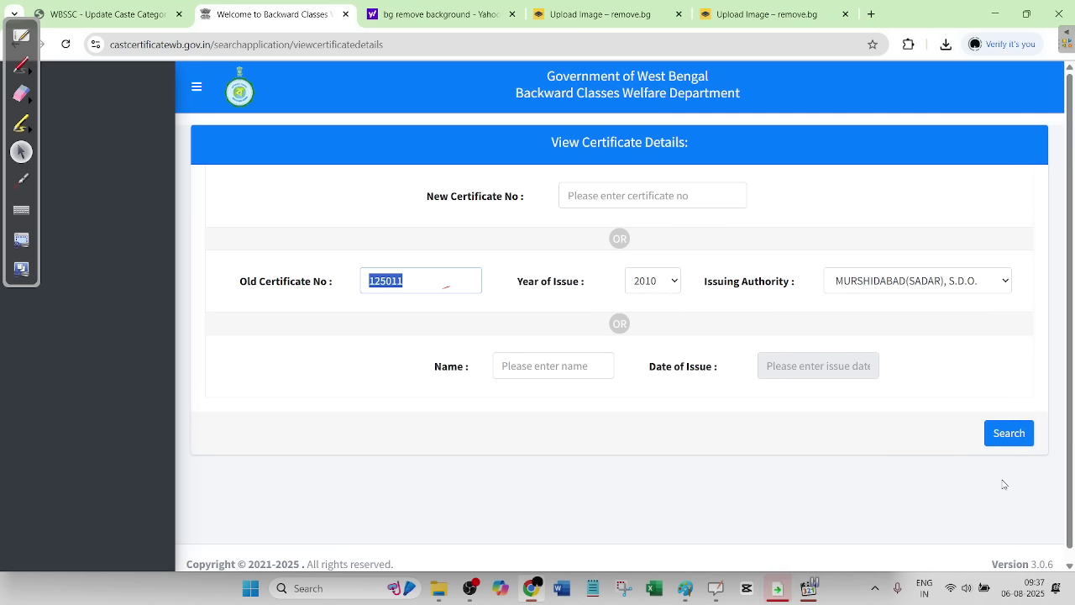
pyautogui.click(285, 395)
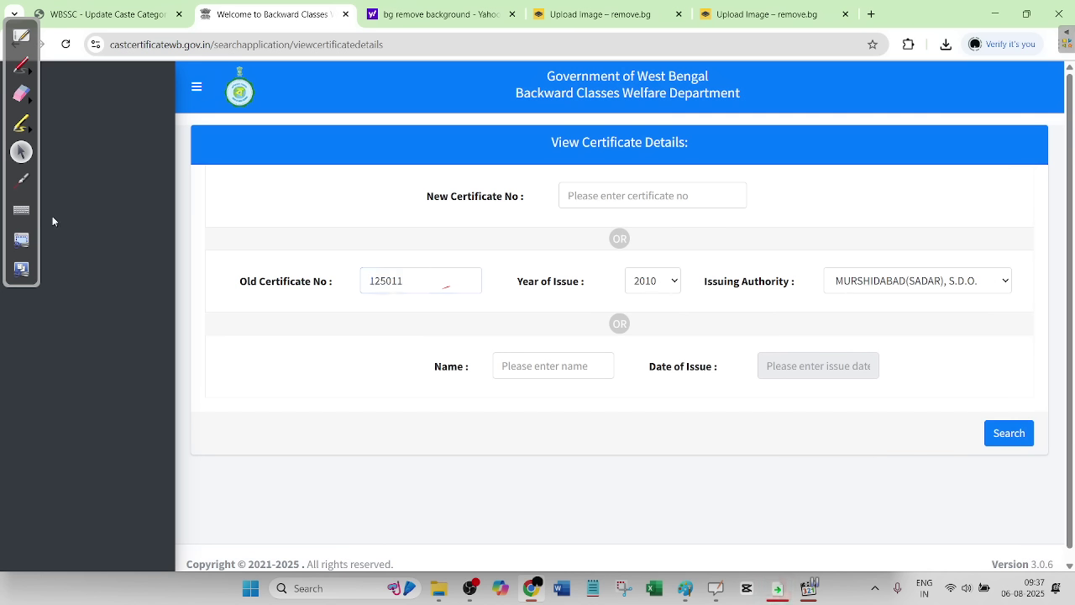
# - Sketch a red boxed example certificate number, circle Year of Issue 2010, then erase the notes
pyautogui.click(22, 65)
pyautogui.moveTo(216, 395)
pyautogui.mouseDown()
pyautogui.moveTo(331, 392)
pyautogui.moveTo(353, 461)
pyautogui.moveTo(220, 394)
pyautogui.moveTo(294, 390)
pyautogui.mouseUp()
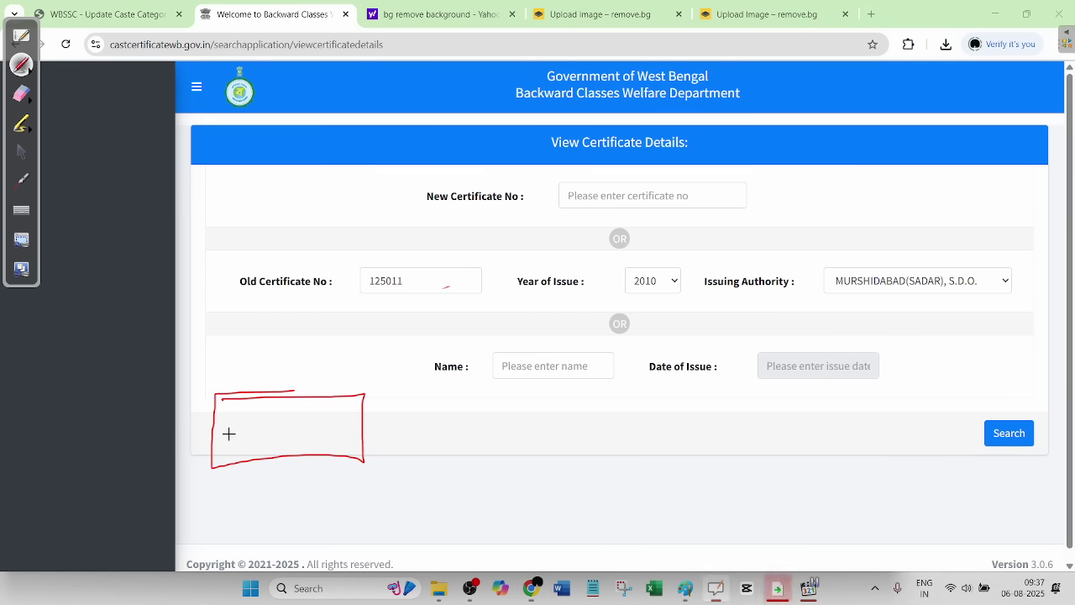
pyautogui.moveTo(232, 417)
pyautogui.mouseDown()
pyautogui.moveTo(255, 442)
pyautogui.moveTo(323, 414)
pyautogui.moveTo(340, 435)
pyautogui.moveTo(376, 430)
pyautogui.mouseUp()
pyautogui.moveTo(396, 425); pyautogui.dragTo(401, 424)
pyautogui.click(421, 424)
pyautogui.moveTo(663, 262); pyautogui.dragTo(668, 261)
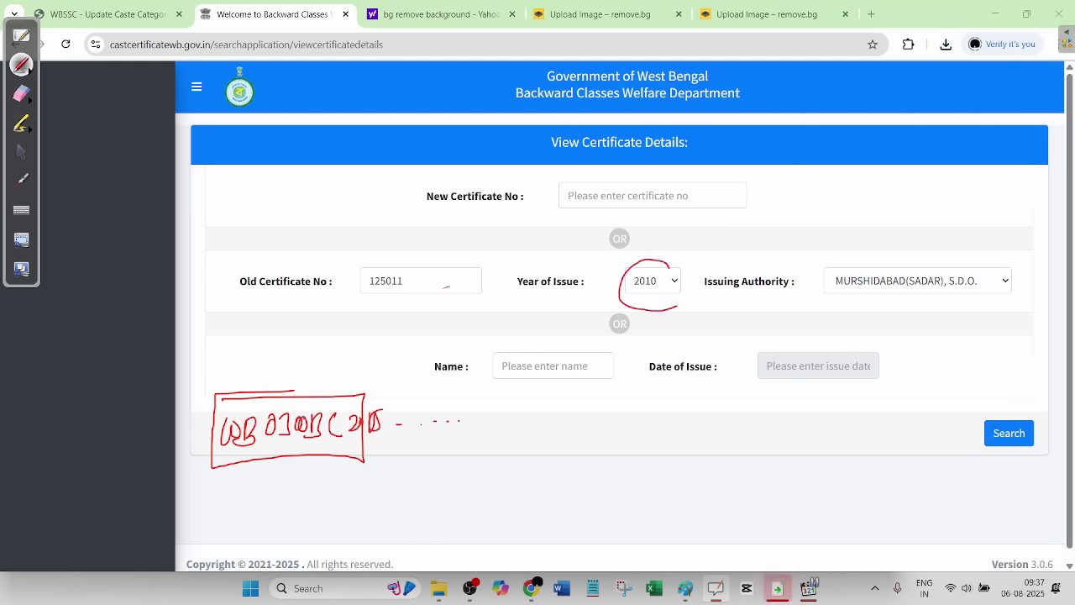
pyautogui.moveTo(377, 407); pyautogui.dragTo(388, 421)
pyautogui.moveTo(473, 414); pyautogui.dragTo(477, 414)
pyautogui.moveTo(264, 484)
pyautogui.mouseDown()
pyautogui.moveTo(319, 481)
pyautogui.moveTo(461, 437)
pyautogui.mouseUp()
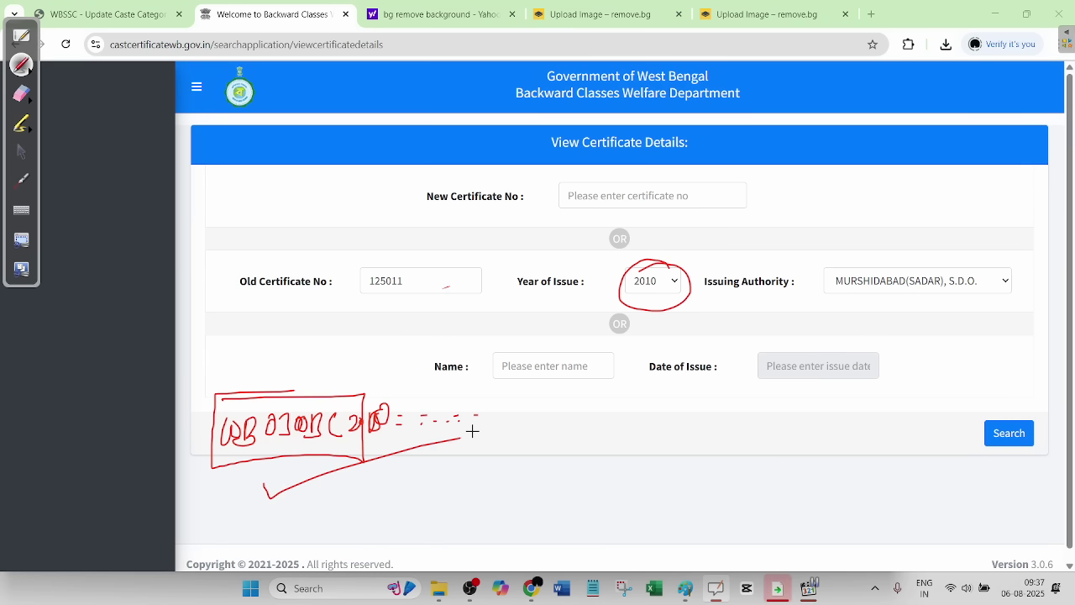
pyautogui.click(21, 93)
pyautogui.moveTo(226, 411)
pyautogui.mouseDown()
pyautogui.moveTo(618, 278)
pyautogui.moveTo(403, 391)
pyautogui.moveTo(715, 300)
pyautogui.moveTo(456, 436)
pyautogui.mouseUp()
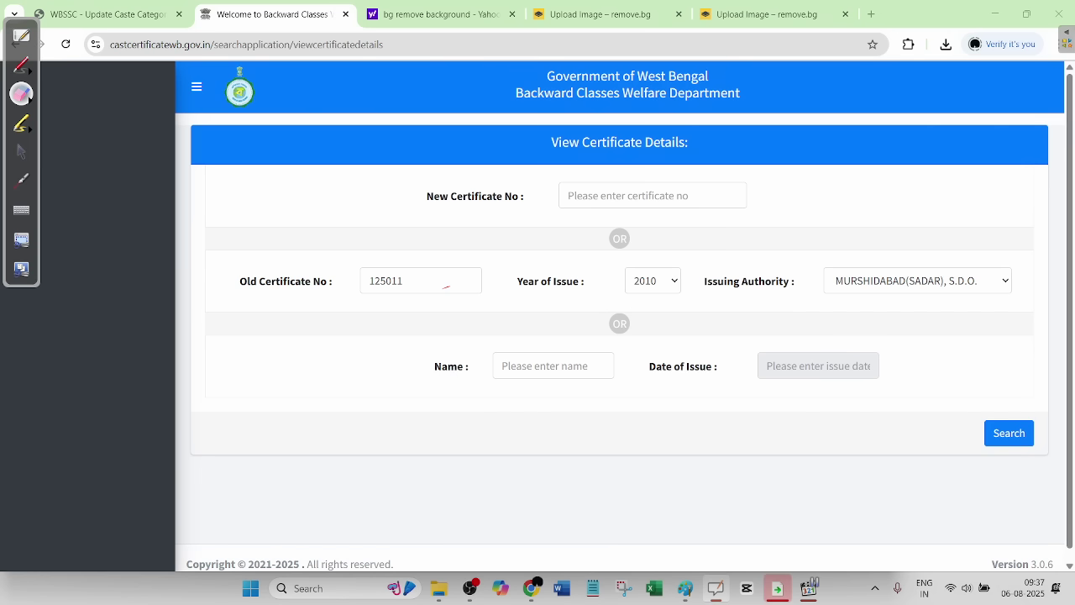
# - Mark a red circled 1 beside the No : field, erase it, and exit pen mode
pyautogui.click(22, 65)
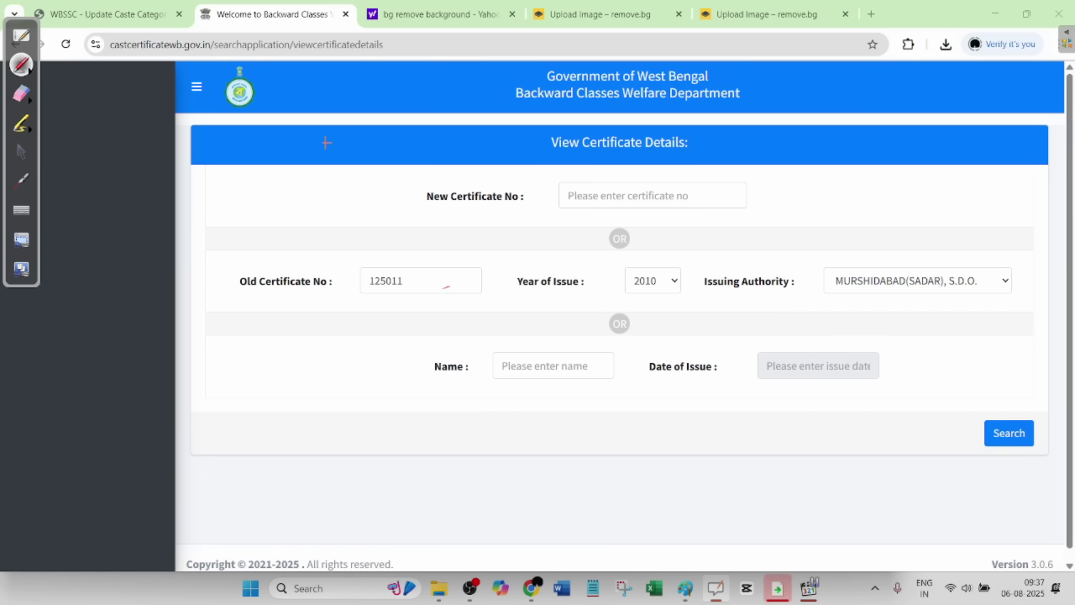
pyautogui.moveTo(325, 215)
pyautogui.mouseDown()
pyautogui.moveTo(325, 245)
pyautogui.moveTo(326, 210)
pyautogui.mouseUp()
pyautogui.moveTo(329, 203)
pyautogui.mouseDown()
pyautogui.moveTo(323, 254)
pyautogui.moveTo(331, 203)
pyautogui.mouseUp()
pyautogui.moveTo(324, 270)
pyautogui.mouseDown()
pyautogui.moveTo(335, 289)
pyautogui.moveTo(395, 270)
pyautogui.moveTo(328, 291)
pyautogui.mouseUp()
pyautogui.click(22, 93)
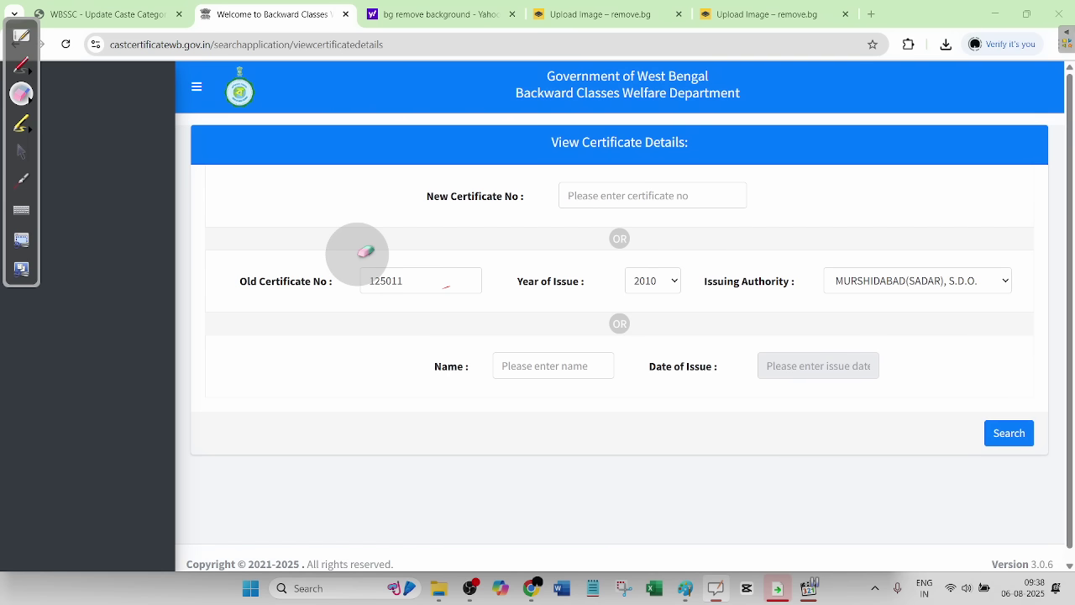
pyautogui.moveTo(365, 251)
pyautogui.mouseDown()
pyautogui.moveTo(432, 280)
pyautogui.moveTo(372, 283)
pyautogui.mouseUp()
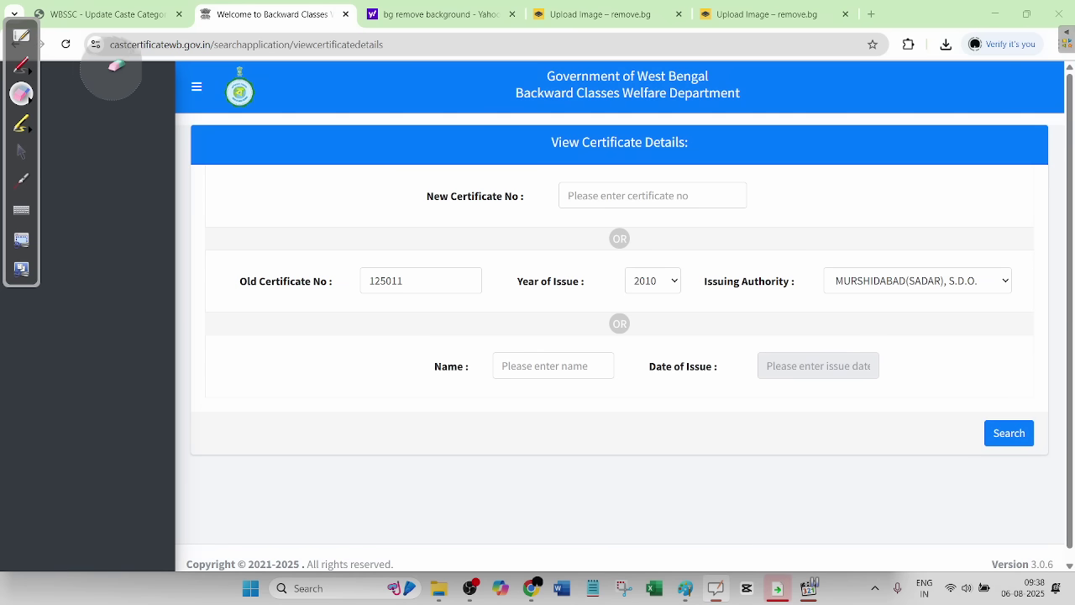
pyautogui.click(23, 148)
# - Back on the WBSSC form, pick SHAH (SHAH/SAHAJI) from the OBC-A subcategory list
pyautogui.click(143, 14)
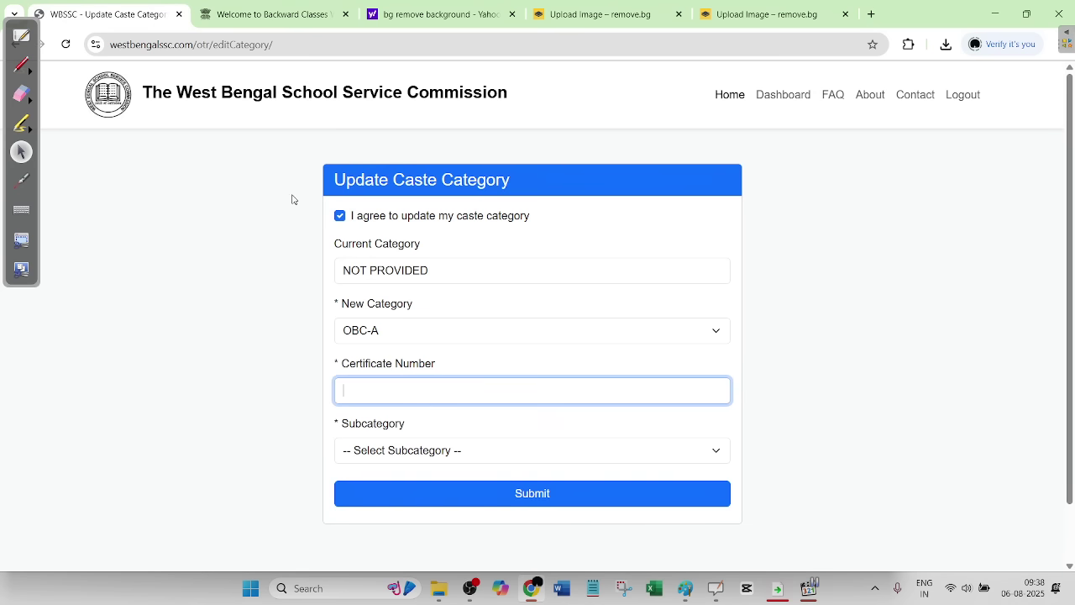
pyautogui.scroll(-1, 412, 437)
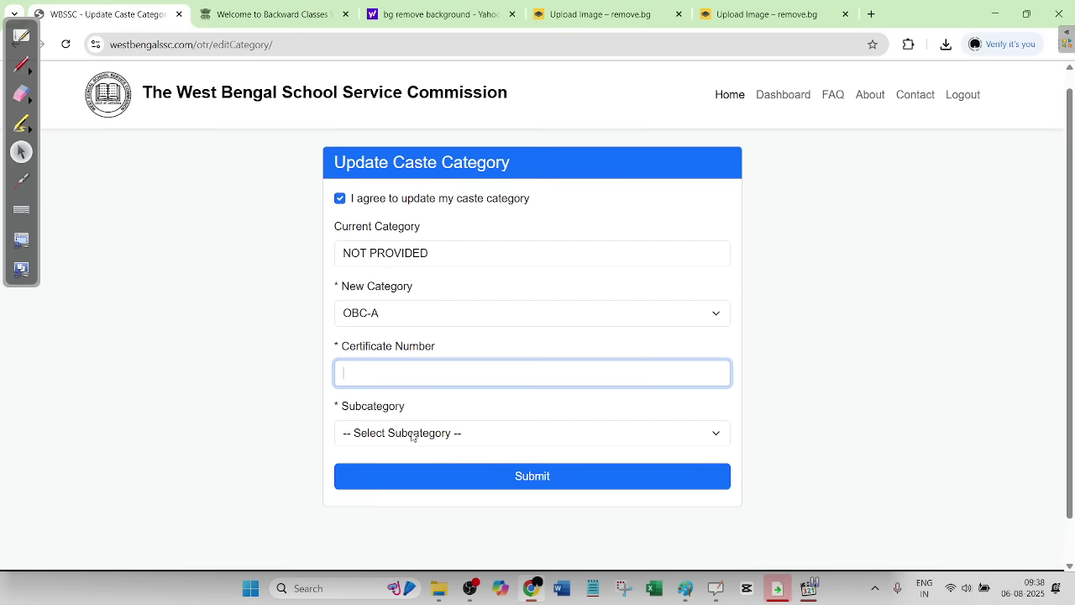
pyautogui.click(409, 435)
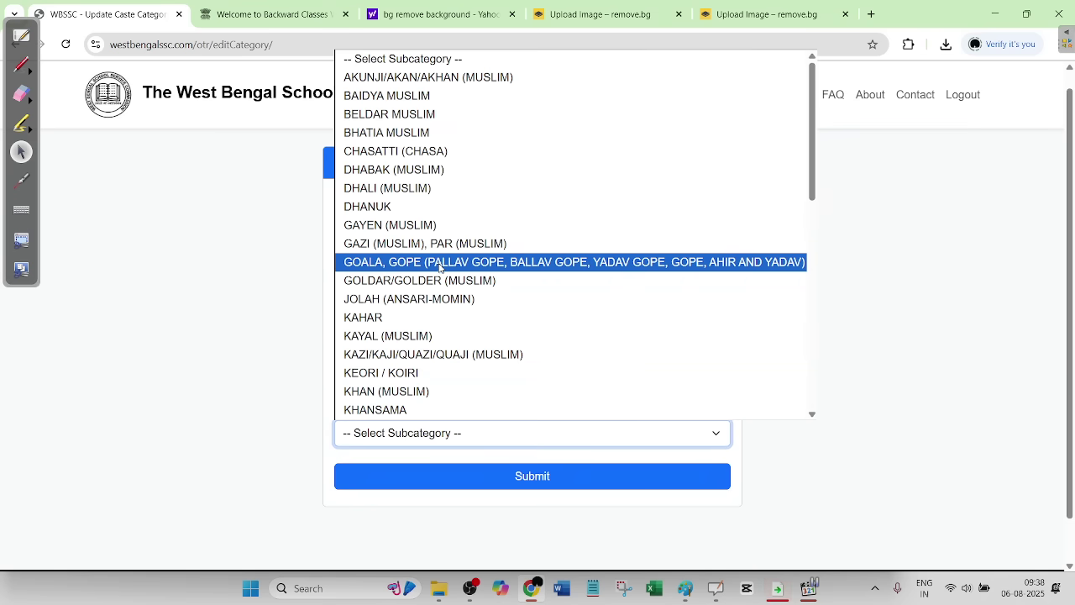
pyautogui.scroll(-2, 436, 266)
pyautogui.scroll(-1, 425, 337)
pyautogui.press('s')
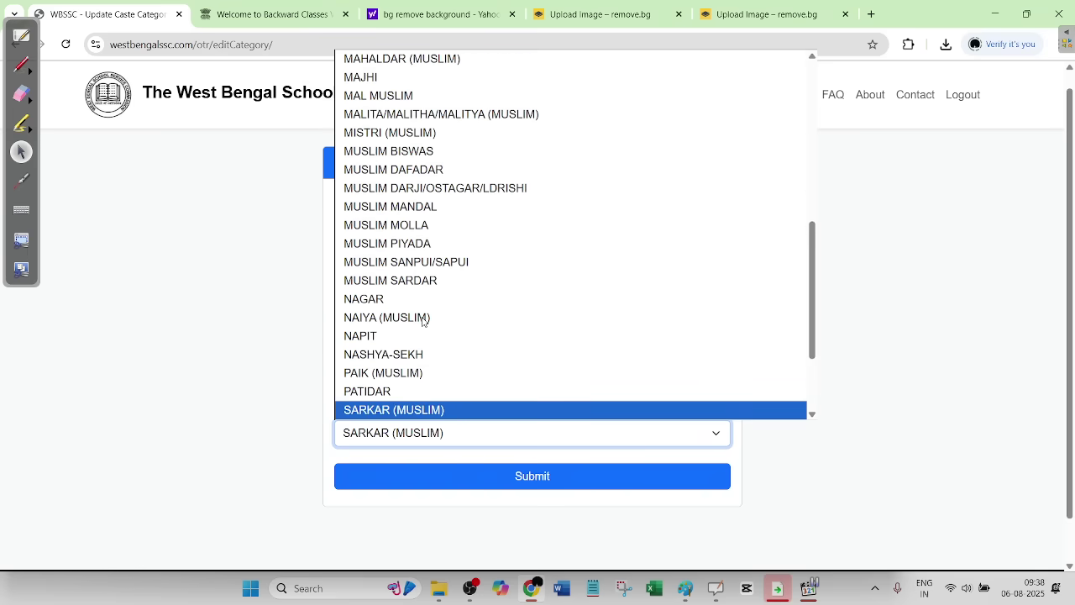
pyautogui.press('h')
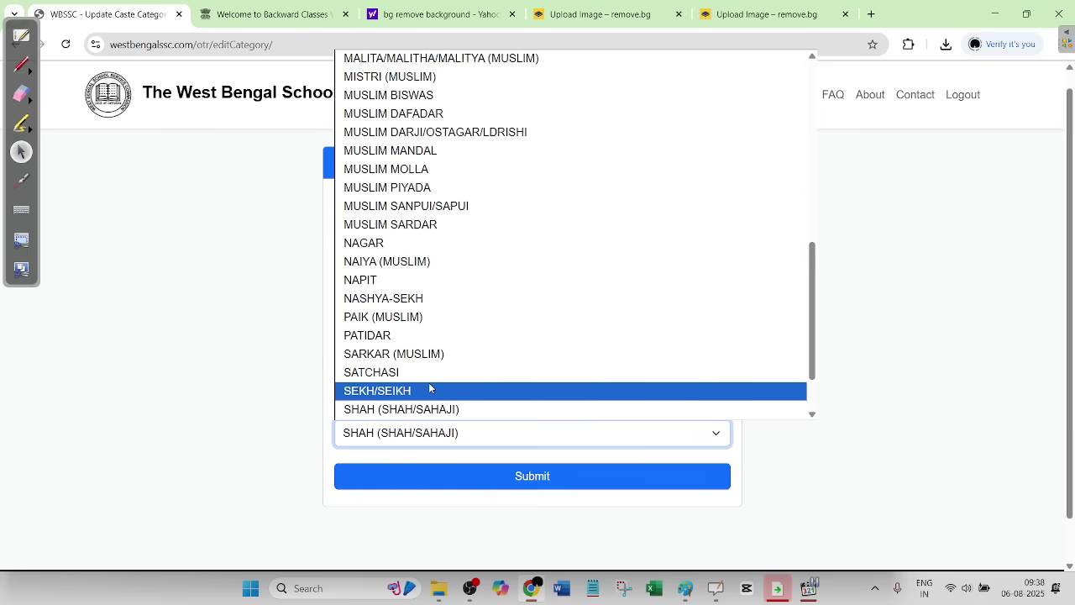
pyautogui.scroll(-1, 429, 388)
pyautogui.scroll(-1, 428, 388)
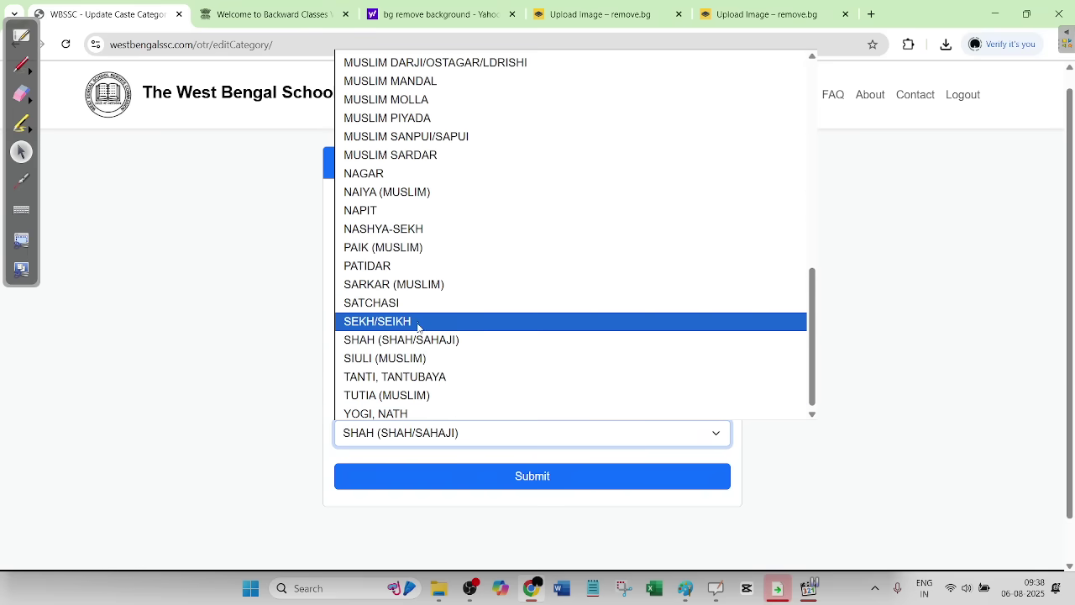
pyautogui.click(275, 375)
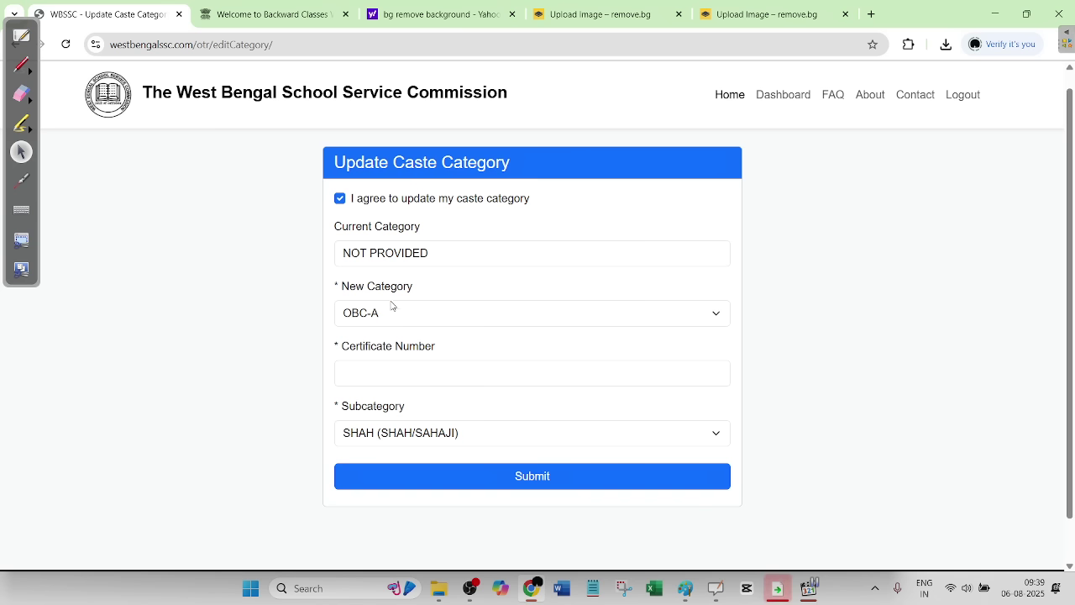
# - Switch the new category to EWS and move into the certificate number field
pyautogui.click(390, 315)
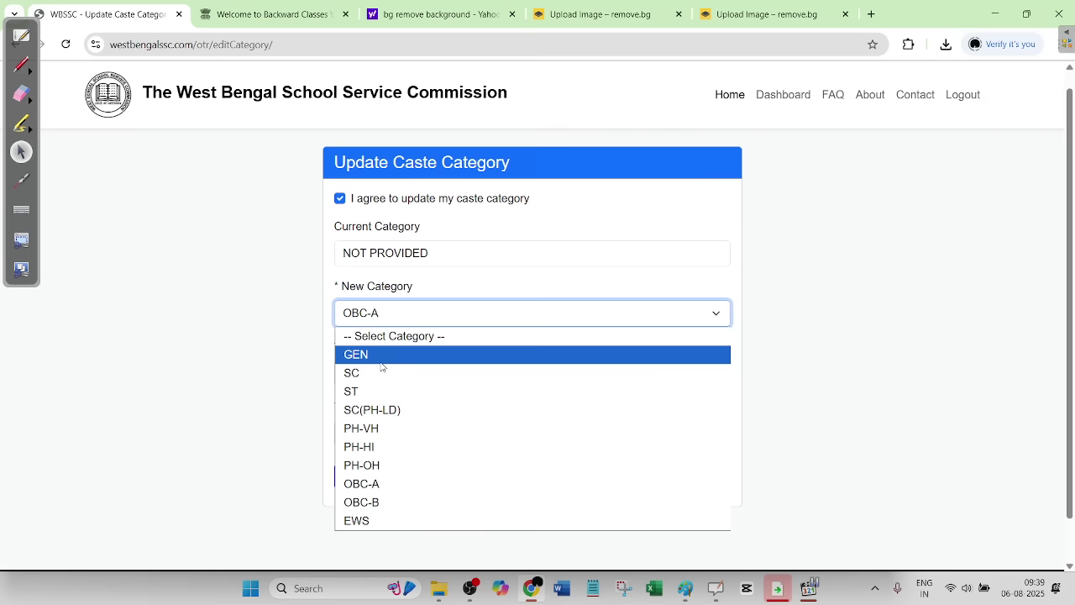
pyautogui.click(367, 520)
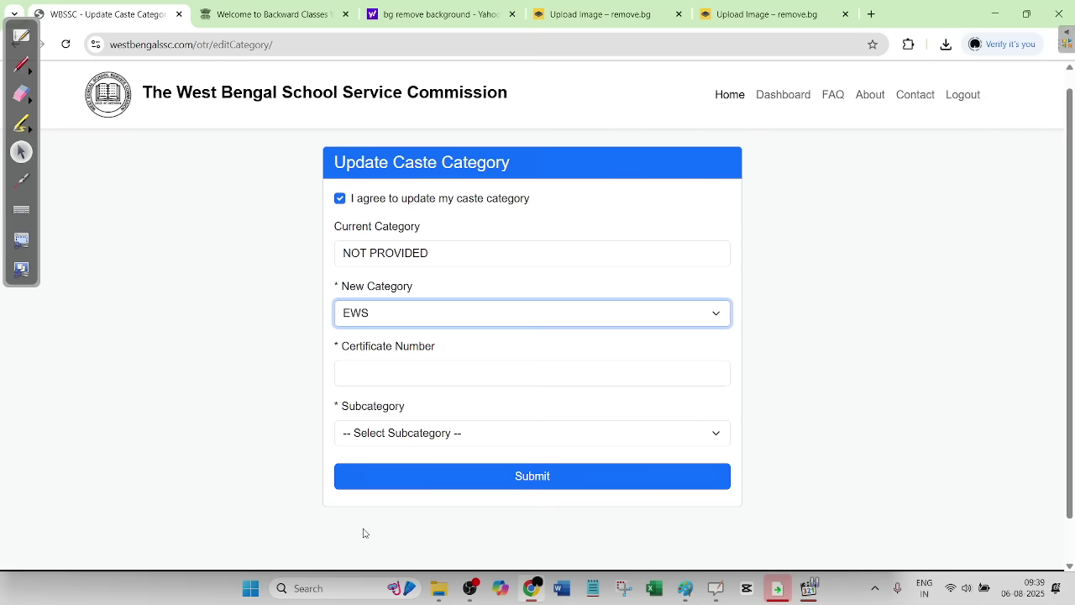
pyautogui.click(379, 369)
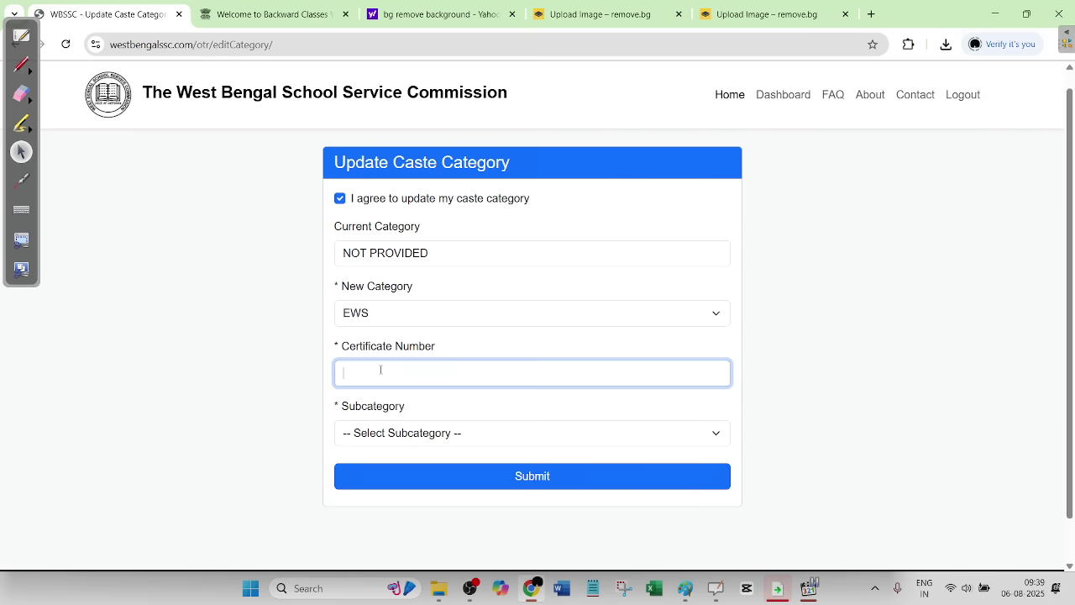
# - Select SARKAR (MUSLIM) from the subcategory list
pyautogui.click(383, 433)
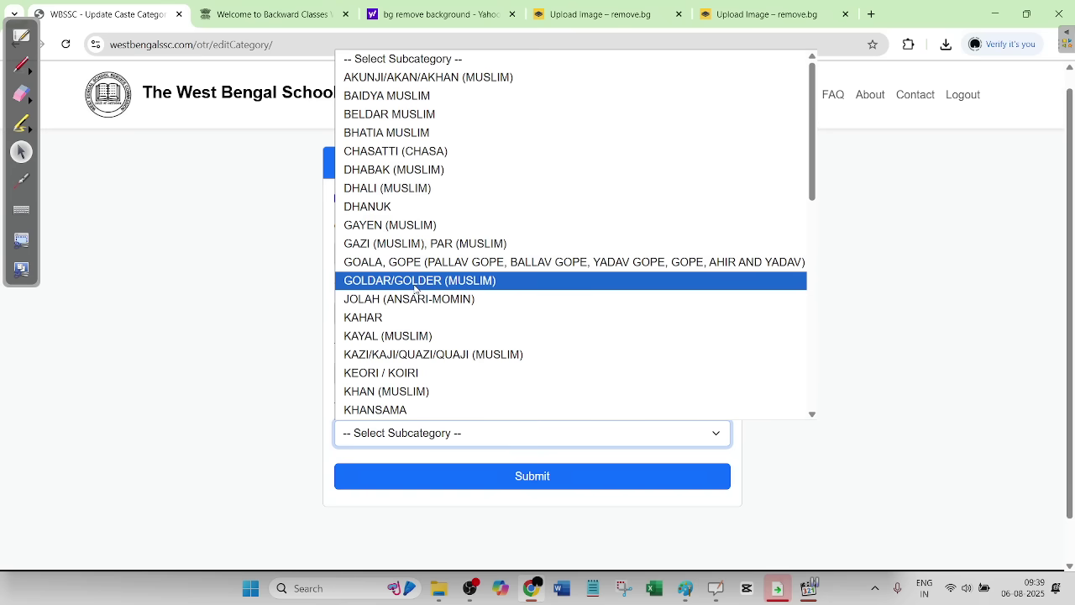
pyautogui.press('s')
pyautogui.scroll(-3, 414, 288)
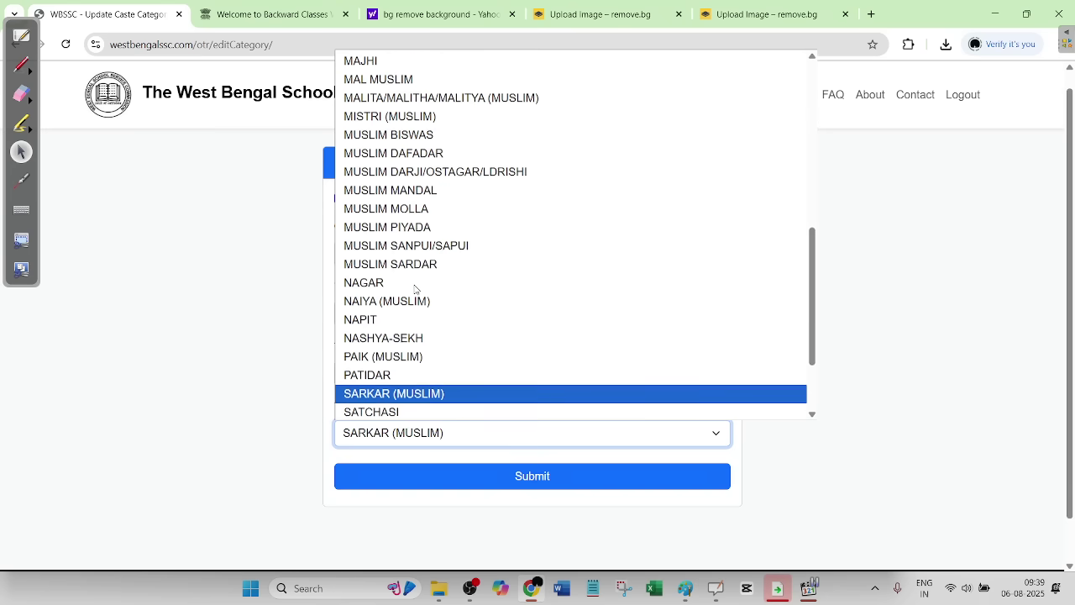
pyautogui.scroll(-1, 414, 288)
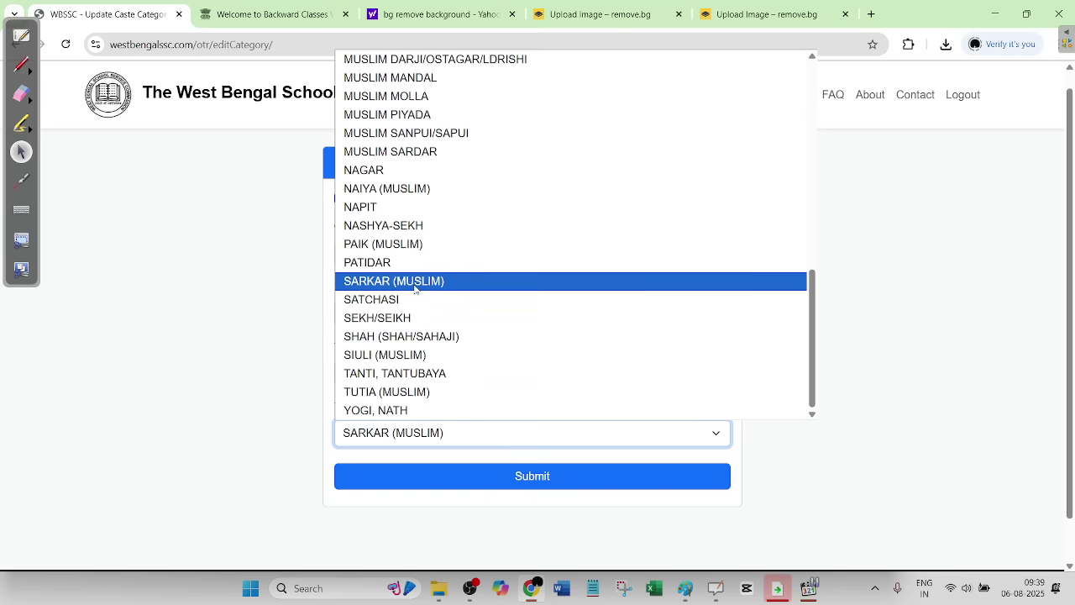
pyautogui.scroll(3, 467, 209)
pyautogui.scroll(3, 467, 205)
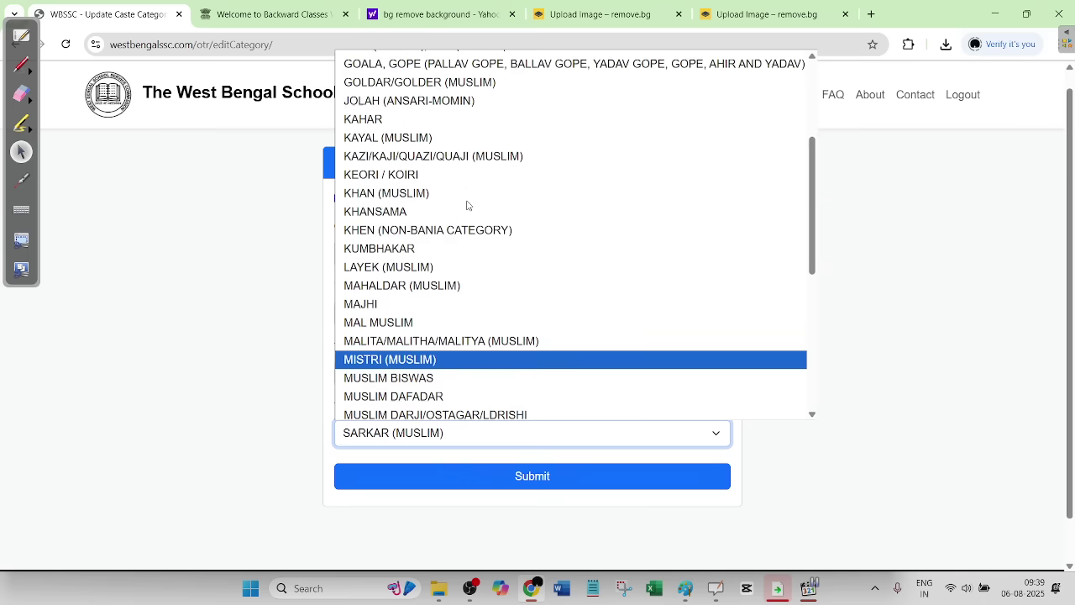
pyautogui.scroll(1, 468, 206)
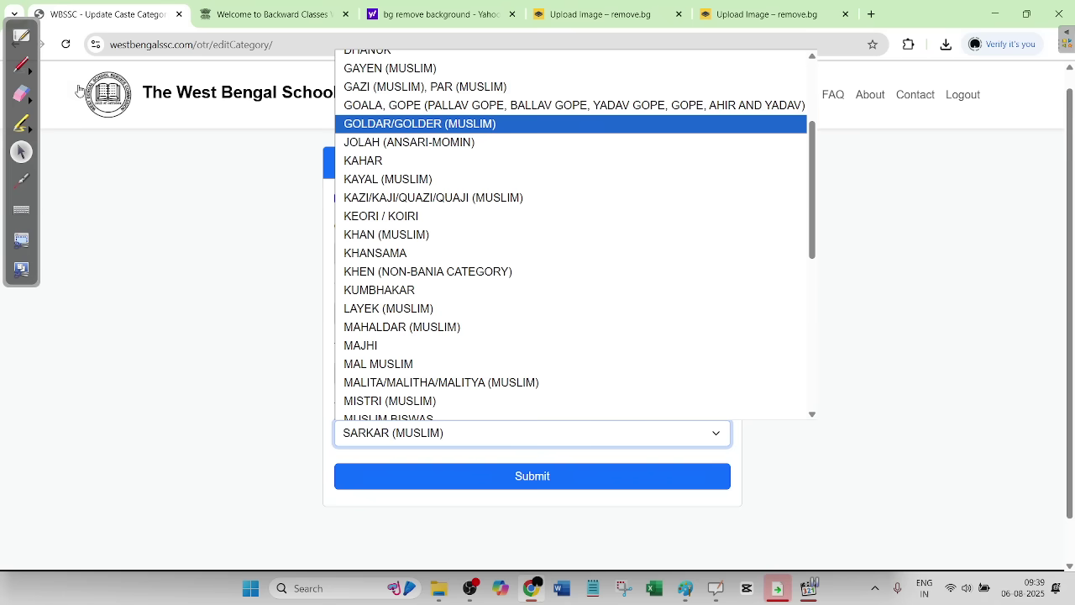
pyautogui.click(22, 64)
pyautogui.moveTo(135, 210)
pyautogui.mouseDown()
pyautogui.moveTo(135, 188)
pyautogui.moveTo(158, 181)
pyautogui.mouseUp()
pyautogui.moveTo(162, 191); pyautogui.dragTo(185, 200)
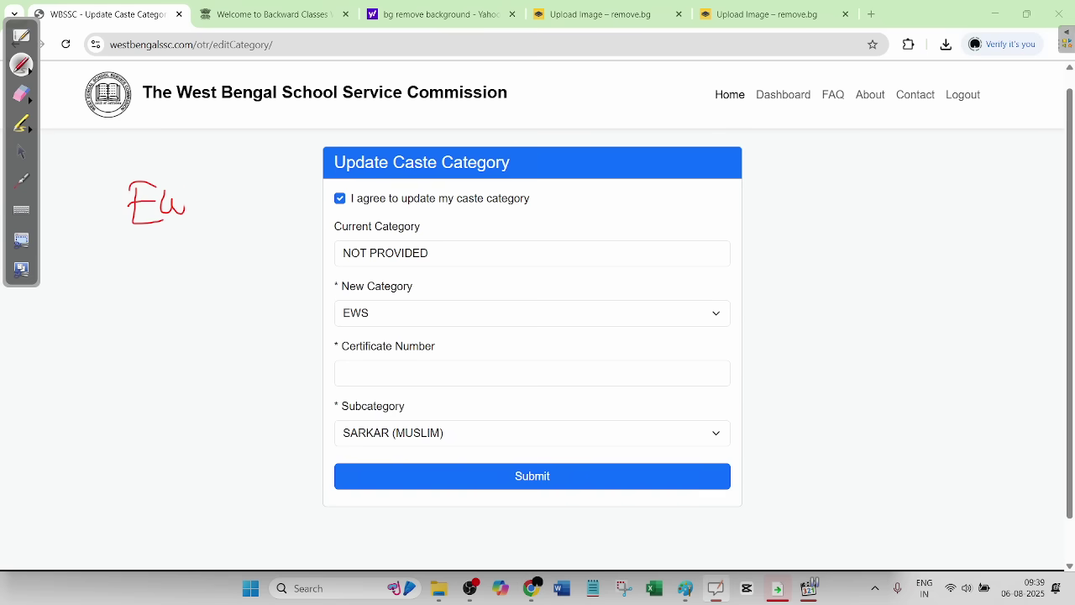
pyautogui.moveTo(109, 245); pyautogui.dragTo(219, 237)
pyautogui.moveTo(113, 153); pyautogui.dragTo(126, 248)
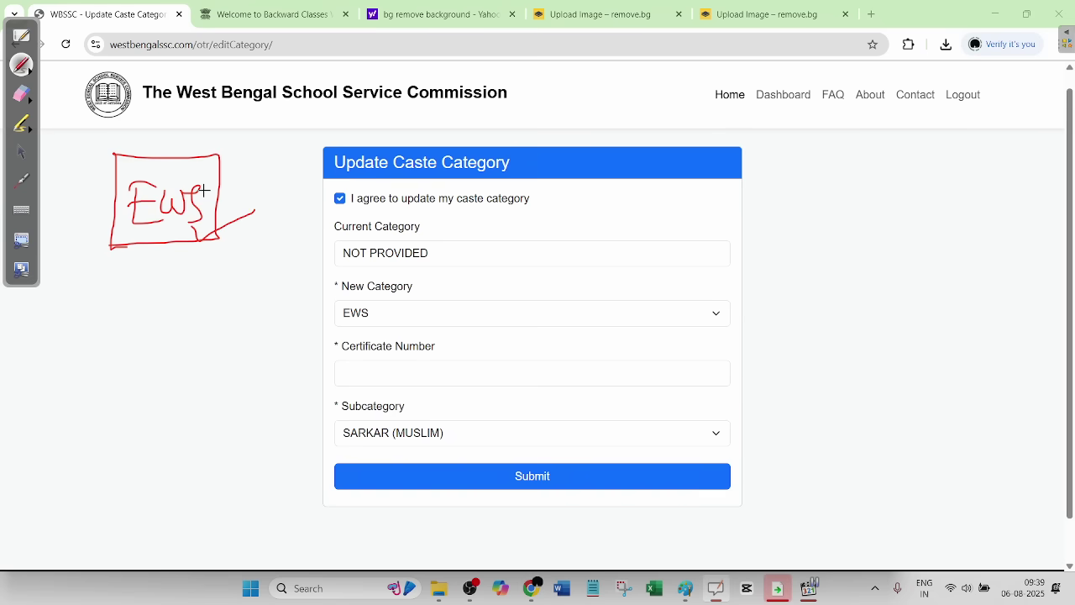
pyautogui.moveTo(204, 213)
pyautogui.mouseDown()
pyautogui.moveTo(250, 191)
pyautogui.moveTo(250, 282)
pyautogui.moveTo(220, 321)
pyautogui.moveTo(244, 313)
pyautogui.mouseUp()
pyautogui.moveTo(172, 341); pyautogui.dragTo(264, 321)
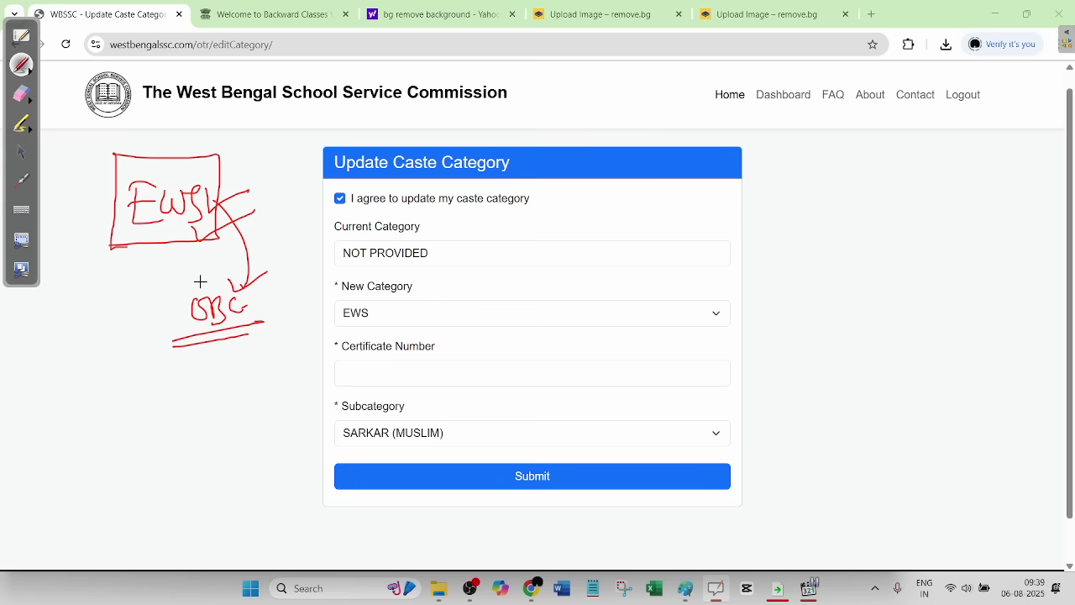
pyautogui.click(24, 98)
pyautogui.moveTo(168, 193)
pyautogui.mouseDown()
pyautogui.moveTo(126, 226)
pyautogui.moveTo(223, 314)
pyautogui.mouseUp()
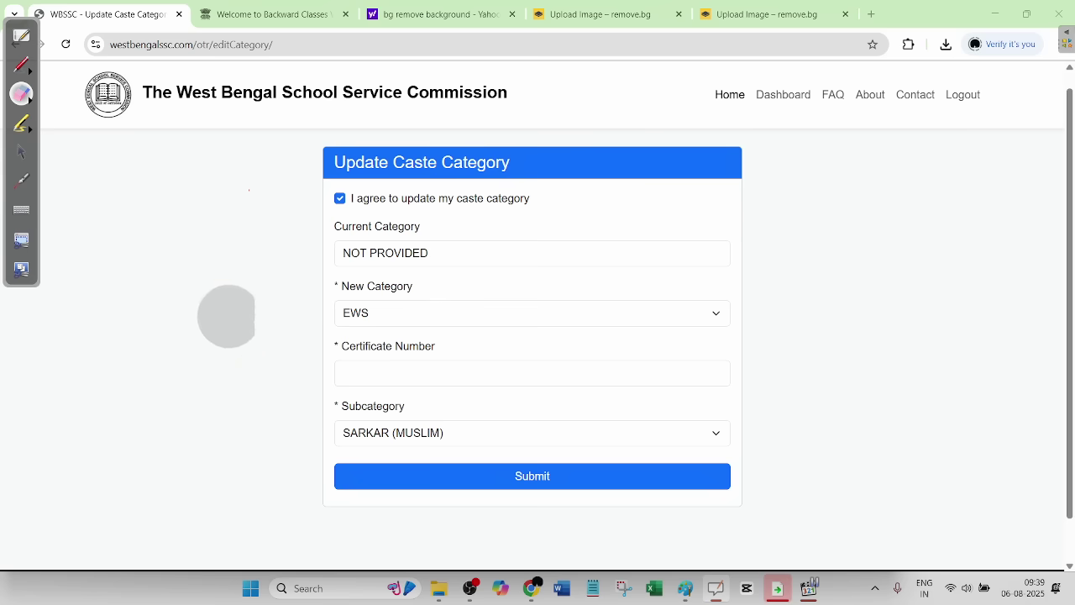
pyautogui.click(18, 158)
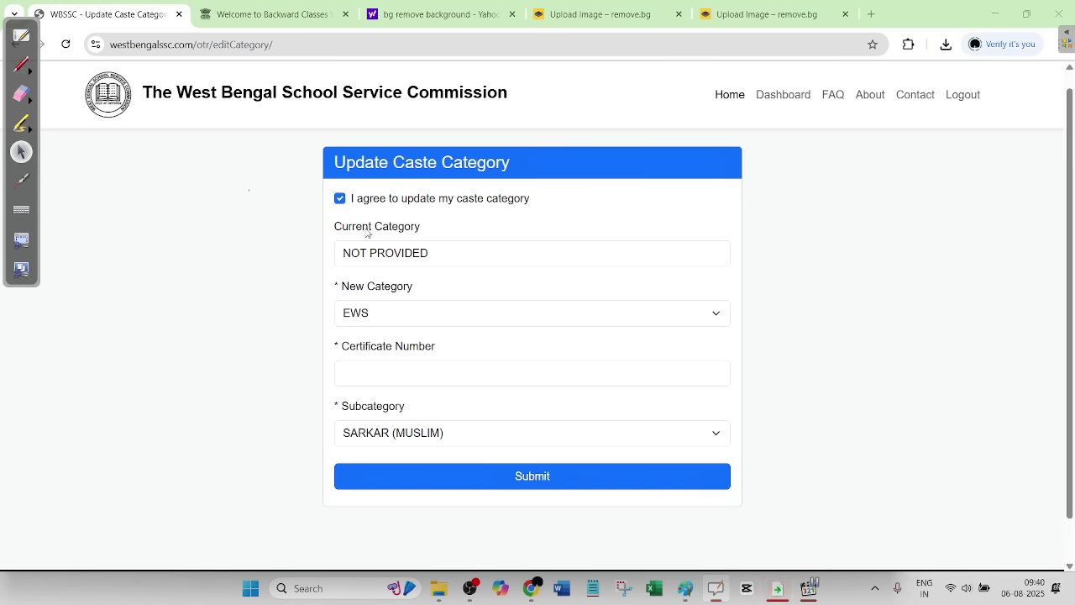
# - Open the candidate dashboard, box Edit Experience in red, then erase the box
pyautogui.click(789, 95)
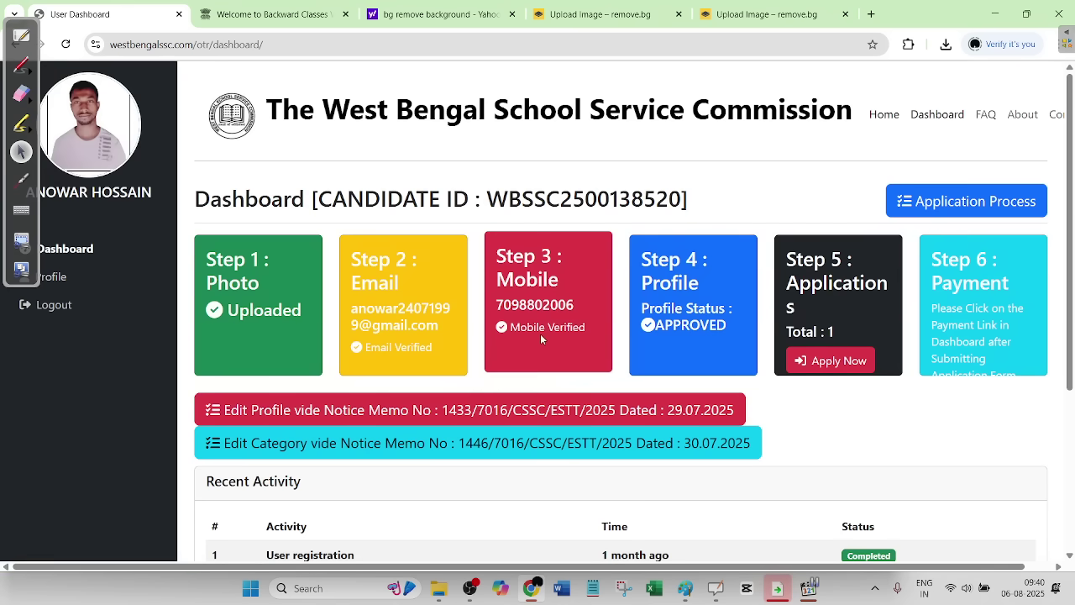
pyautogui.scroll(-3, 542, 336)
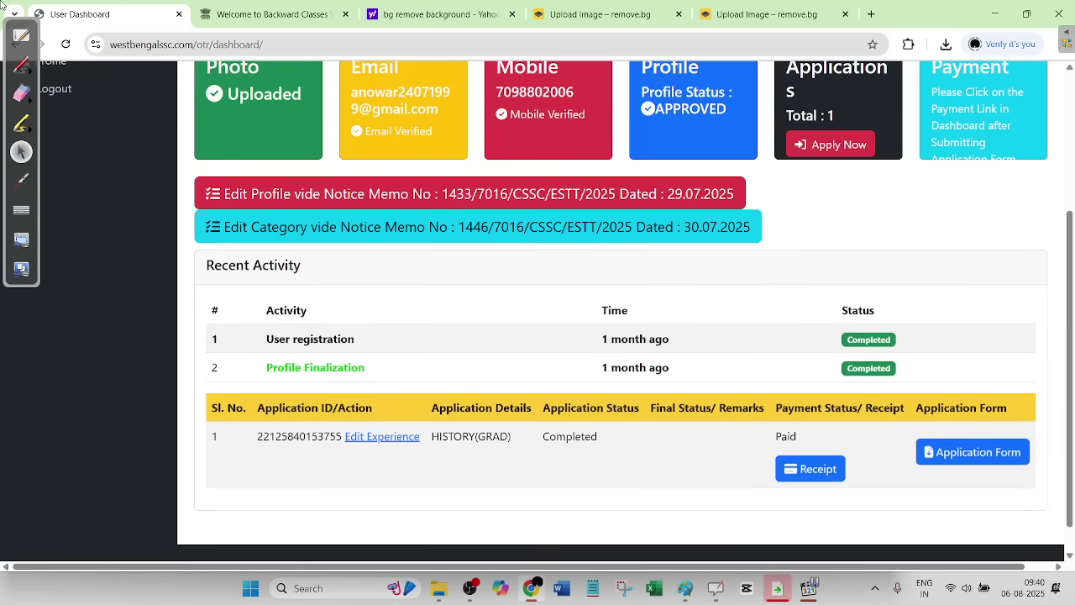
pyautogui.click(20, 64)
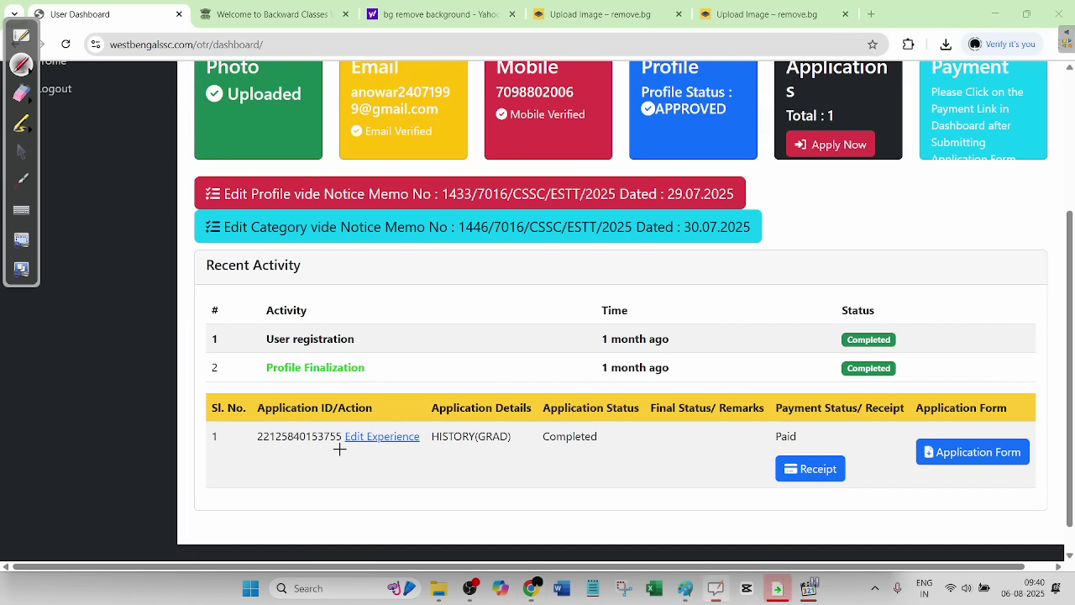
pyautogui.moveTo(326, 420); pyautogui.dragTo(325, 464)
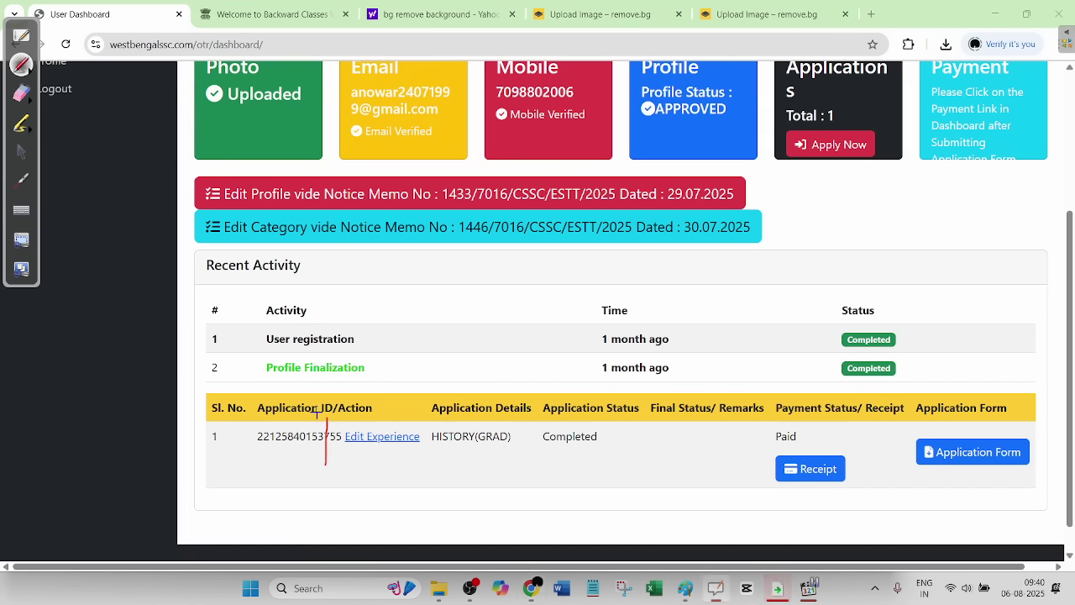
pyautogui.moveTo(451, 414); pyautogui.dragTo(448, 450)
pyautogui.moveTo(354, 458); pyautogui.dragTo(326, 458)
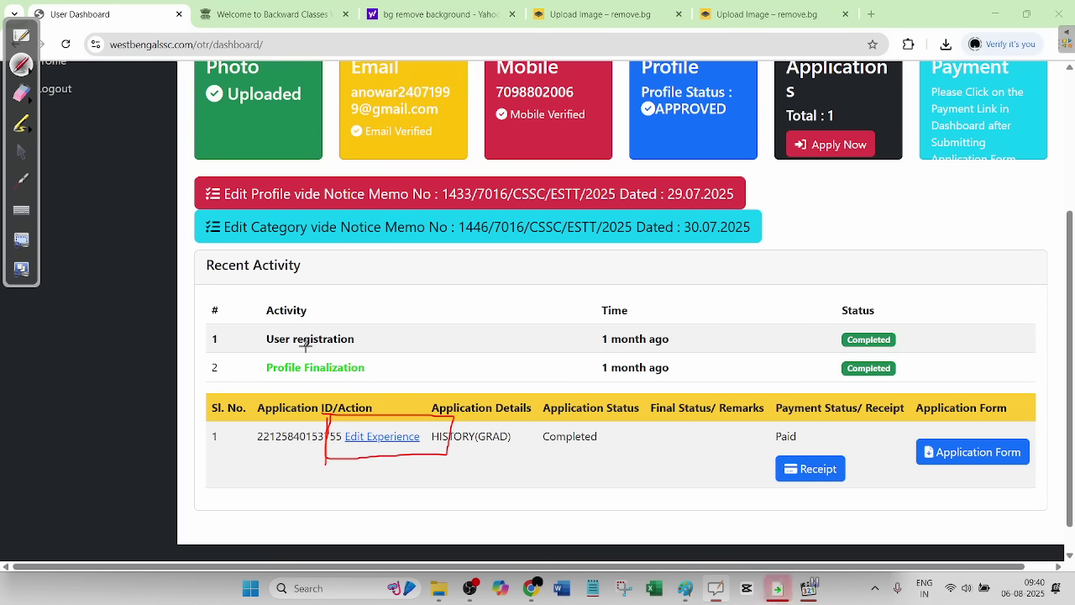
pyautogui.click(22, 93)
pyautogui.moveTo(288, 456); pyautogui.dragTo(439, 470)
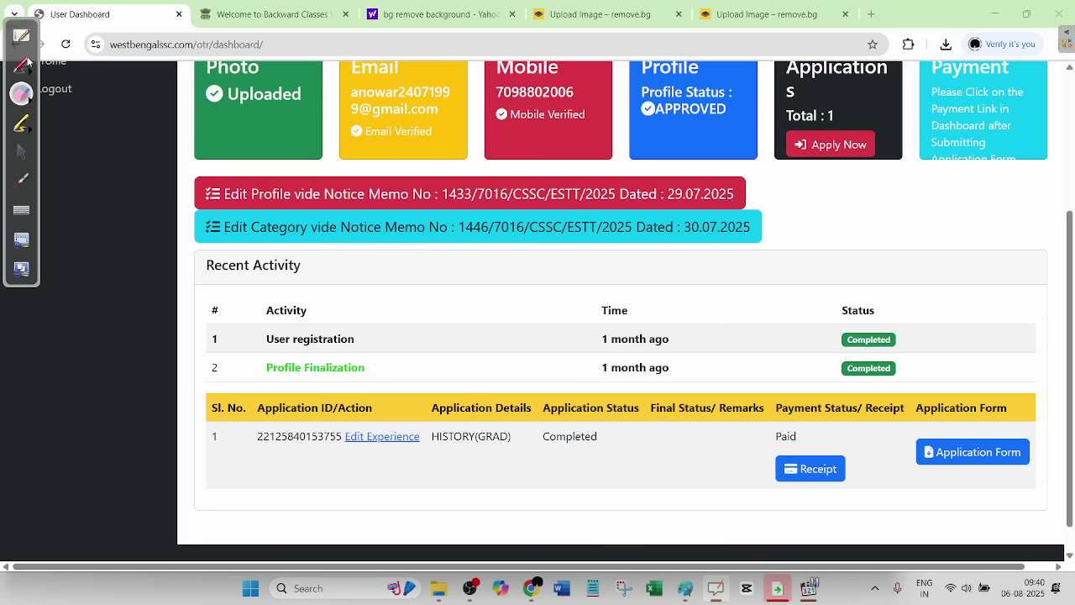
# - Circle the Application Form entry in red, erase it, and leave drawing mode
pyautogui.click(22, 65)
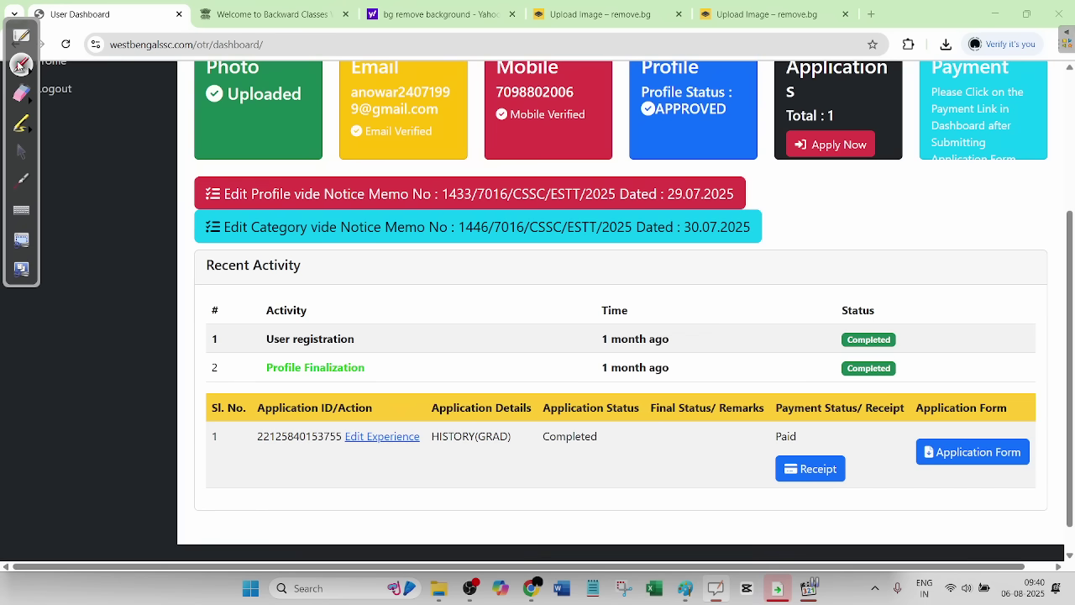
pyautogui.moveTo(895, 429)
pyautogui.mouseDown()
pyautogui.moveTo(919, 499)
pyautogui.moveTo(1043, 491)
pyautogui.mouseUp()
pyautogui.moveTo(1026, 420); pyautogui.dragTo(897, 418)
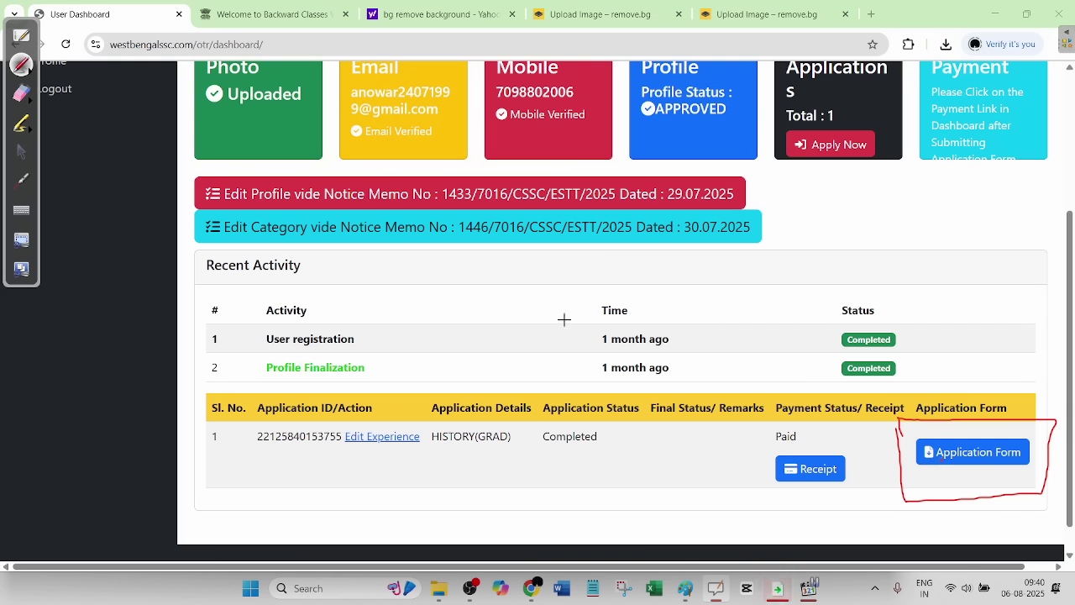
pyautogui.click(21, 93)
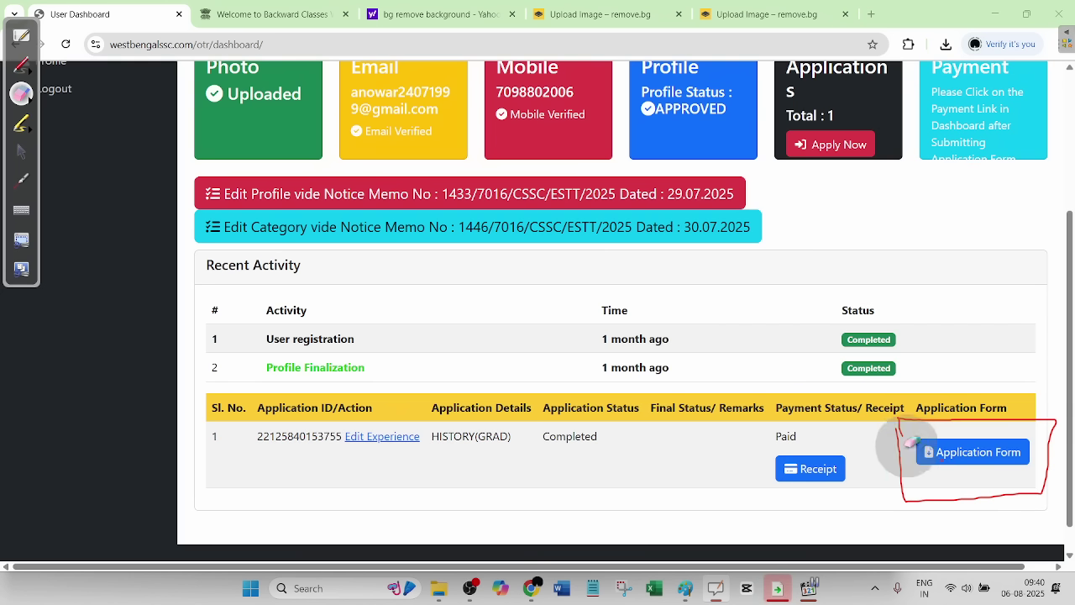
pyautogui.moveTo(940, 462)
pyautogui.mouseDown()
pyautogui.moveTo(999, 420)
pyautogui.moveTo(941, 466)
pyautogui.moveTo(1012, 500)
pyautogui.moveTo(963, 419)
pyautogui.mouseUp()
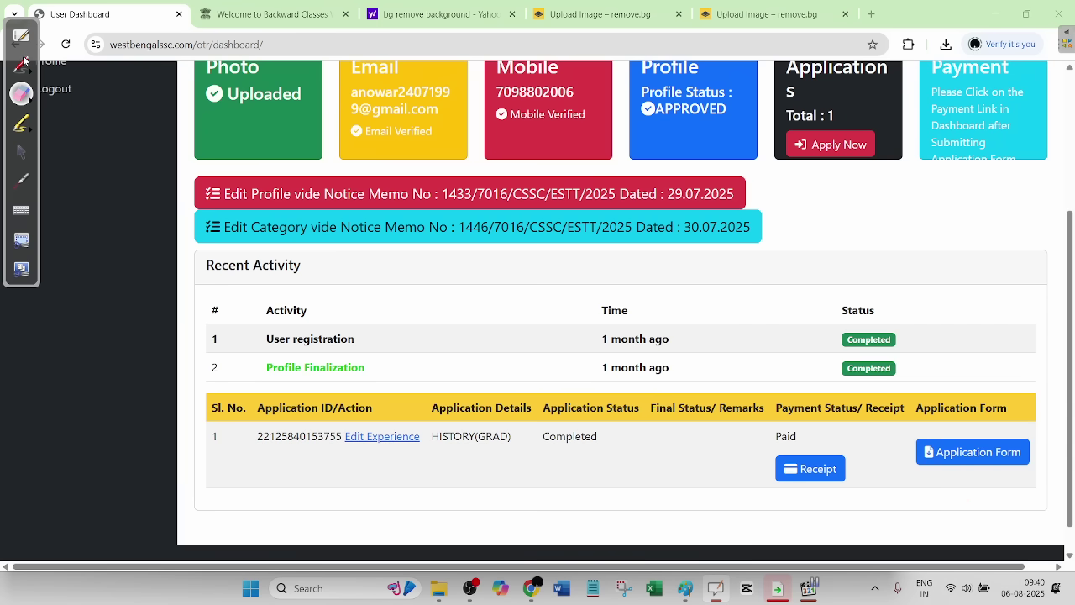
pyautogui.click(28, 149)
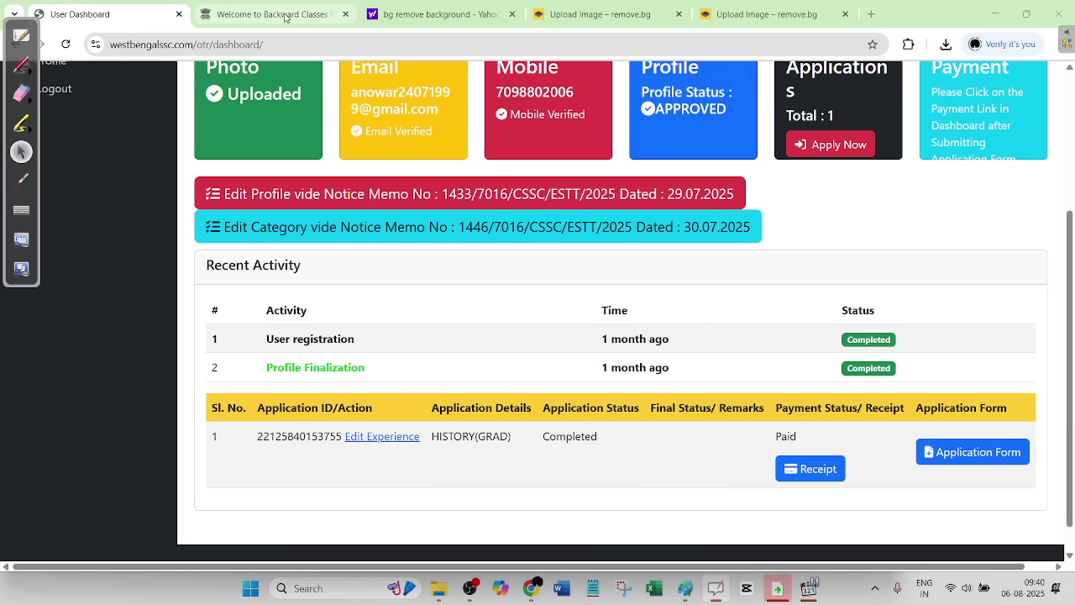
# - Reach the old WBSSC website and open the photo-with-signature notice PDF's examples page
pyautogui.click(427, 15)
pyautogui.click(424, 42)
pyautogui.write('we')
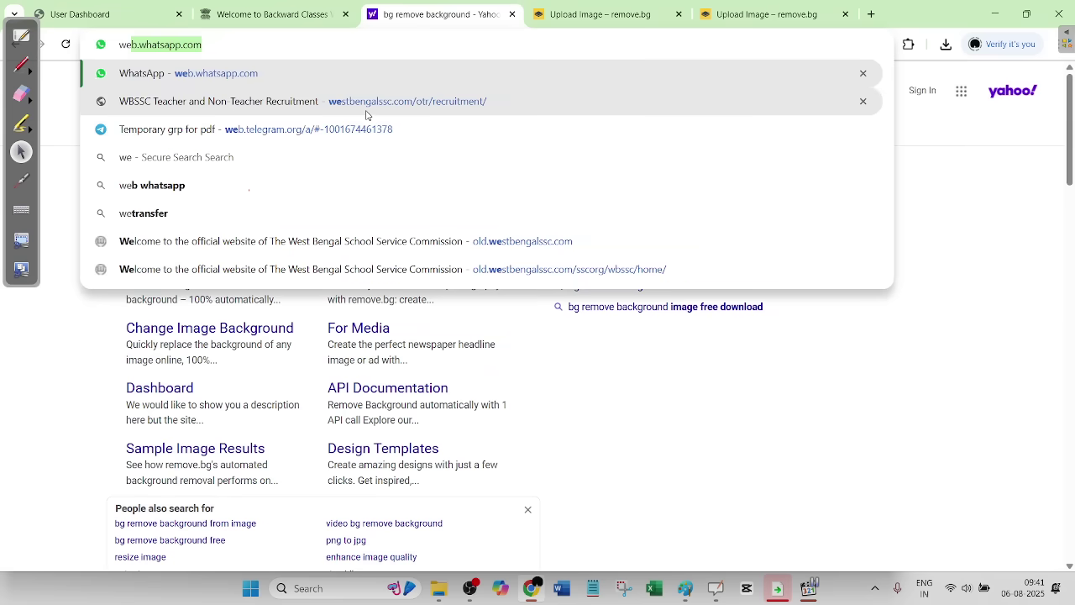
pyautogui.click(366, 104)
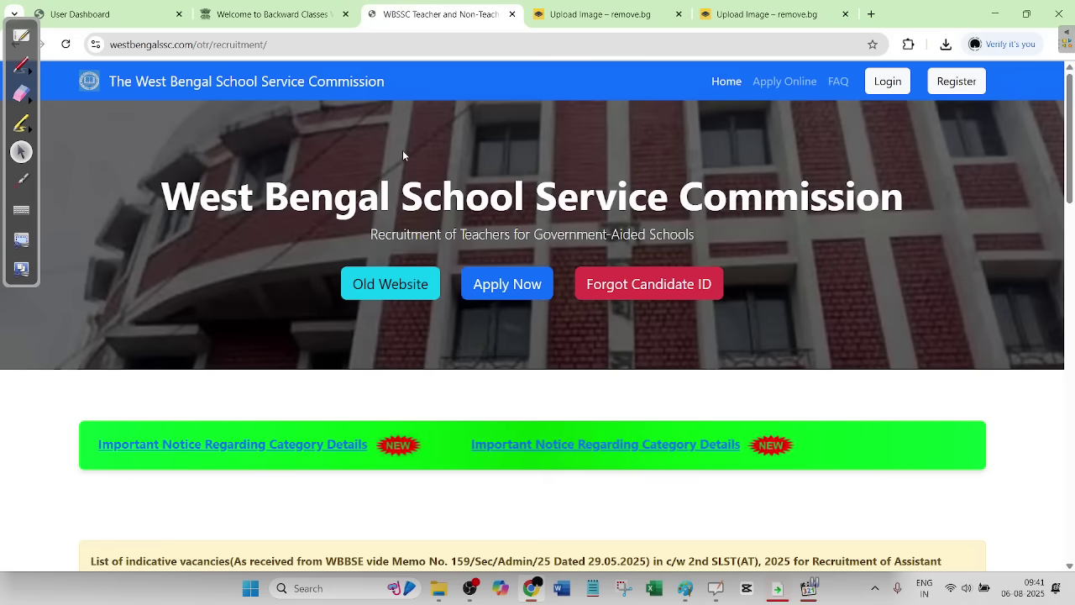
pyautogui.scroll(-1, 515, 294)
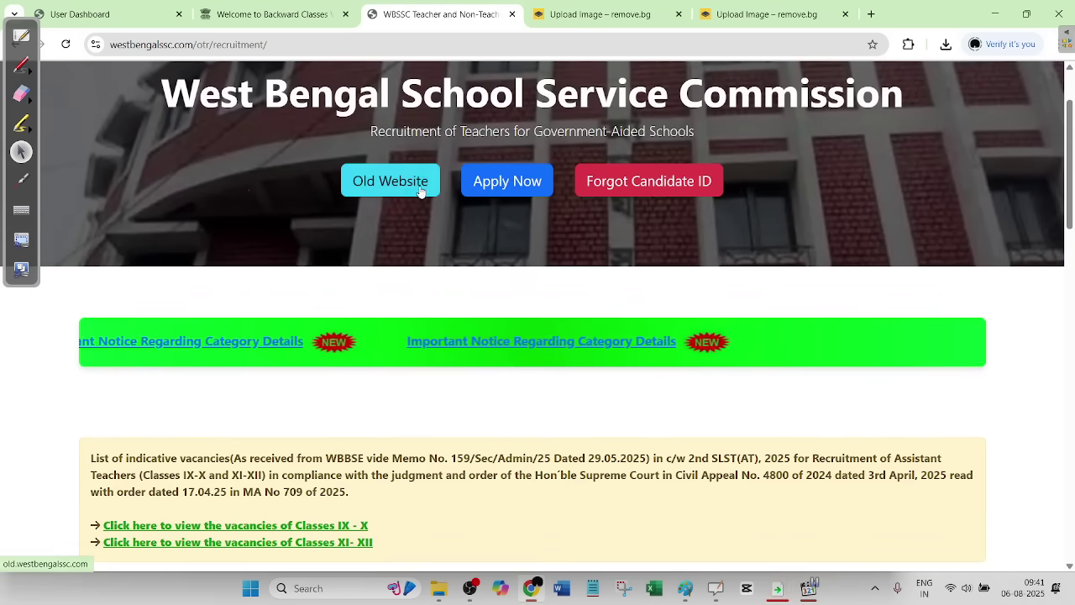
pyautogui.click(423, 190)
pyautogui.click(482, 381)
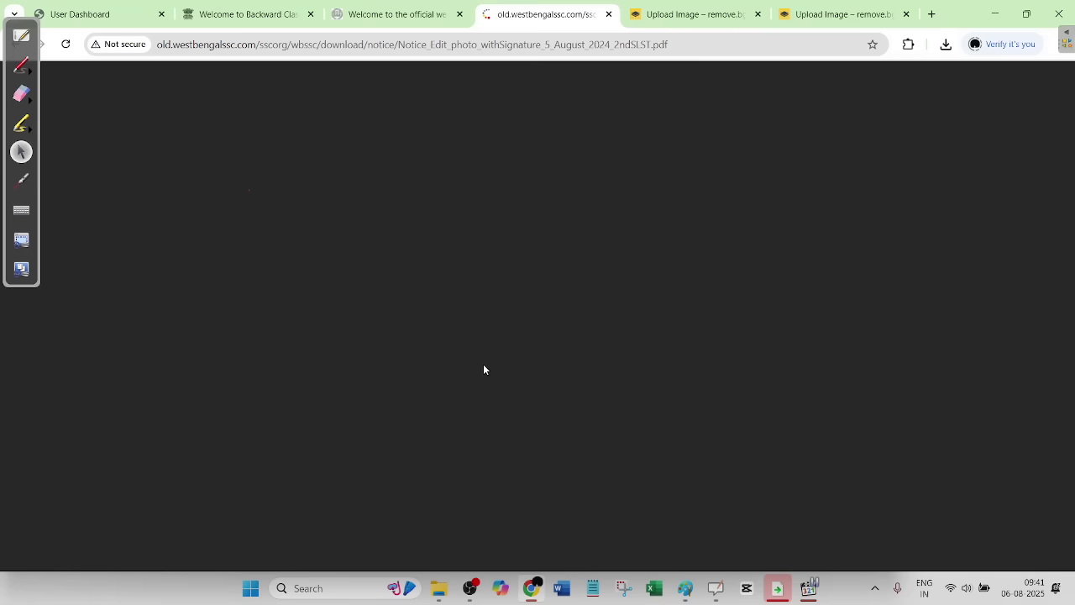
pyautogui.scroll(-10, 486, 365)
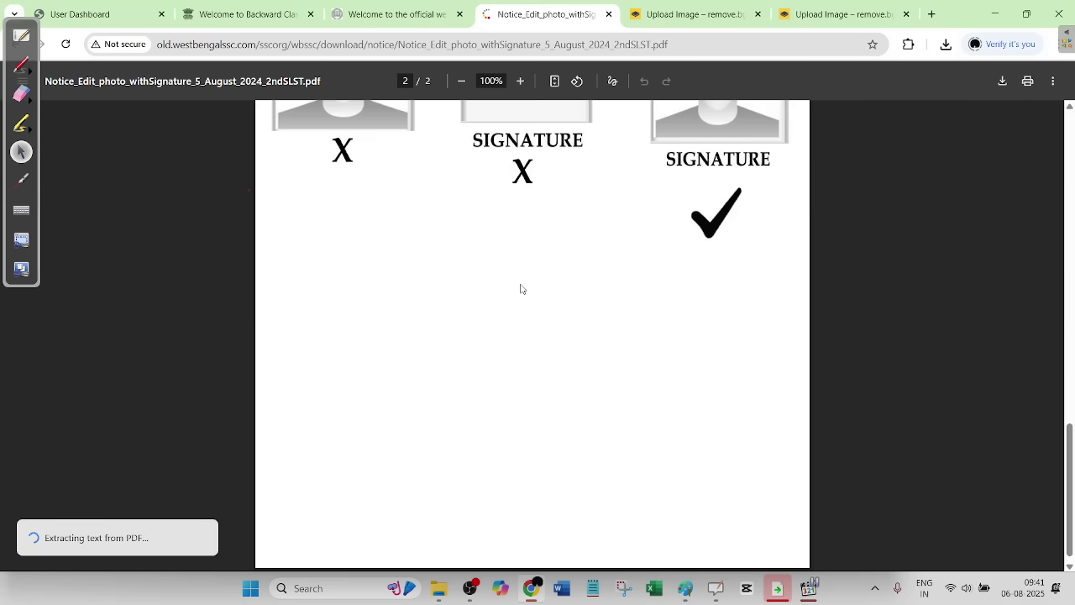
pyautogui.scroll(2, 537, 270)
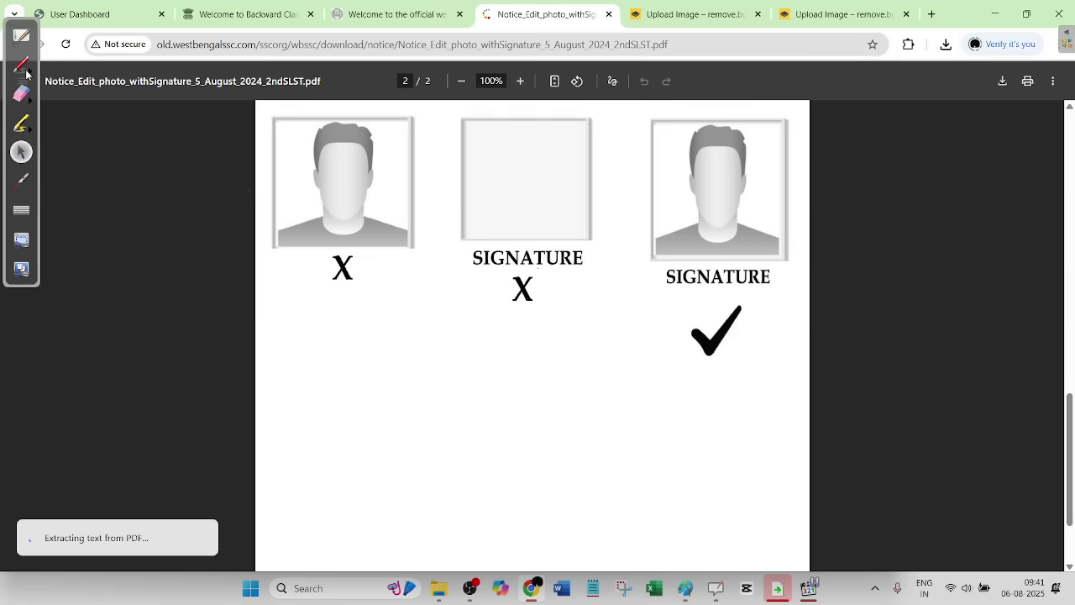
# - Sketch a red framed photo box with signature and name, plus an arrow to the Black/Blue note
pyautogui.click(26, 69)
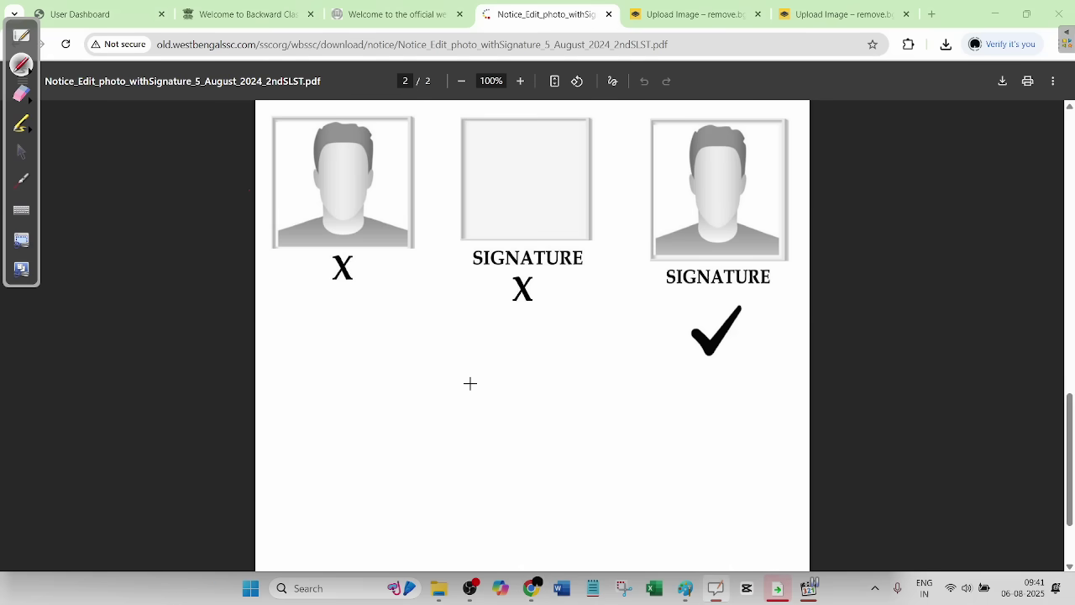
pyautogui.moveTo(407, 317)
pyautogui.mouseDown()
pyautogui.moveTo(406, 389)
pyautogui.moveTo(489, 385)
pyautogui.moveTo(491, 358)
pyautogui.mouseUp()
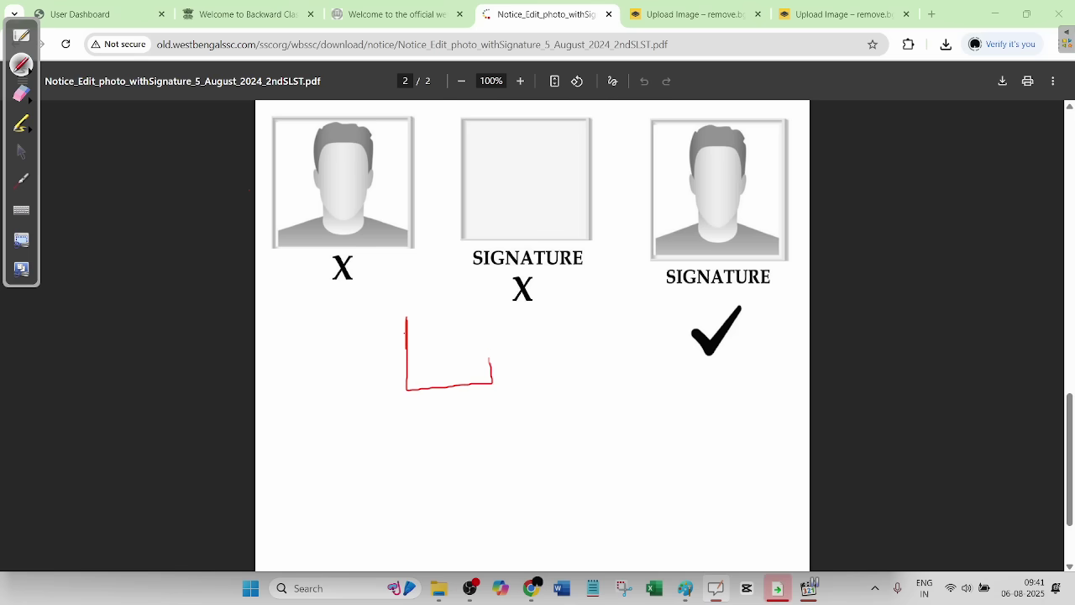
pyautogui.moveTo(485, 311); pyautogui.dragTo(404, 299)
pyautogui.moveTo(415, 414)
pyautogui.mouseDown()
pyautogui.moveTo(422, 398)
pyautogui.moveTo(434, 412)
pyautogui.mouseUp()
pyautogui.moveTo(443, 401)
pyautogui.mouseDown()
pyautogui.moveTo(459, 409)
pyautogui.moveTo(465, 400)
pyautogui.moveTo(418, 419)
pyautogui.mouseUp()
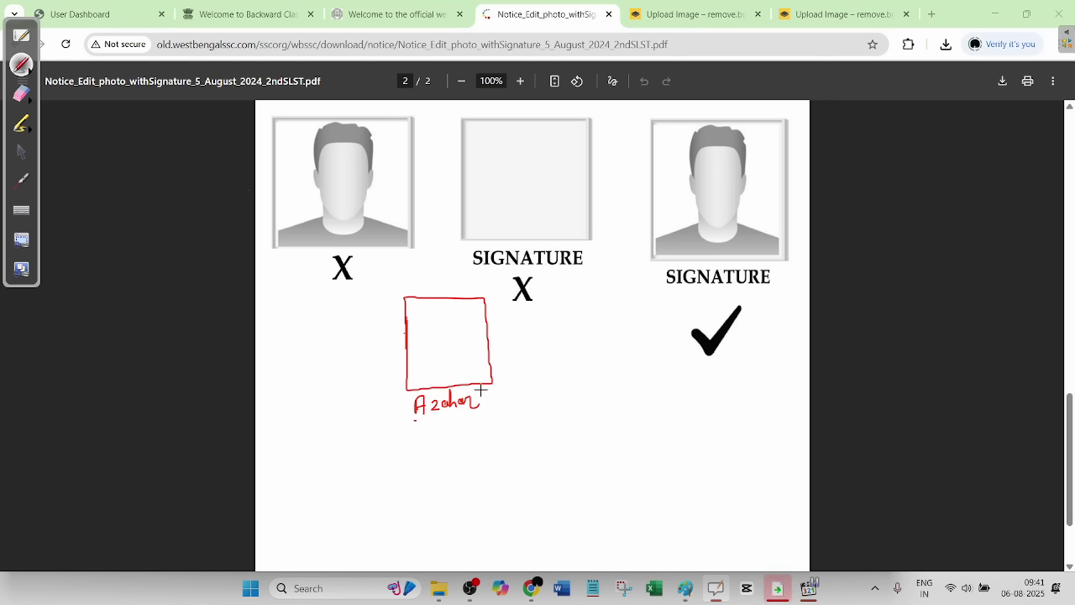
pyautogui.moveTo(513, 394); pyautogui.dragTo(542, 395)
pyautogui.moveTo(390, 292)
pyautogui.mouseDown()
pyautogui.moveTo(509, 298)
pyautogui.moveTo(514, 386)
pyautogui.moveTo(386, 424)
pyautogui.moveTo(378, 301)
pyautogui.moveTo(416, 298)
pyautogui.mouseUp()
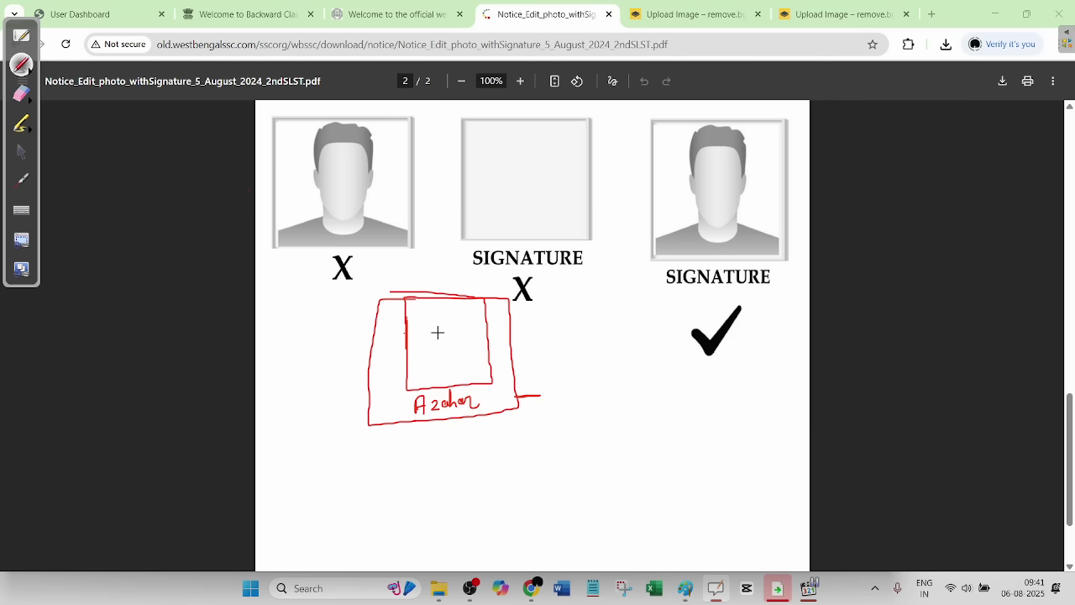
pyautogui.moveTo(424, 336); pyautogui.dragTo(467, 323)
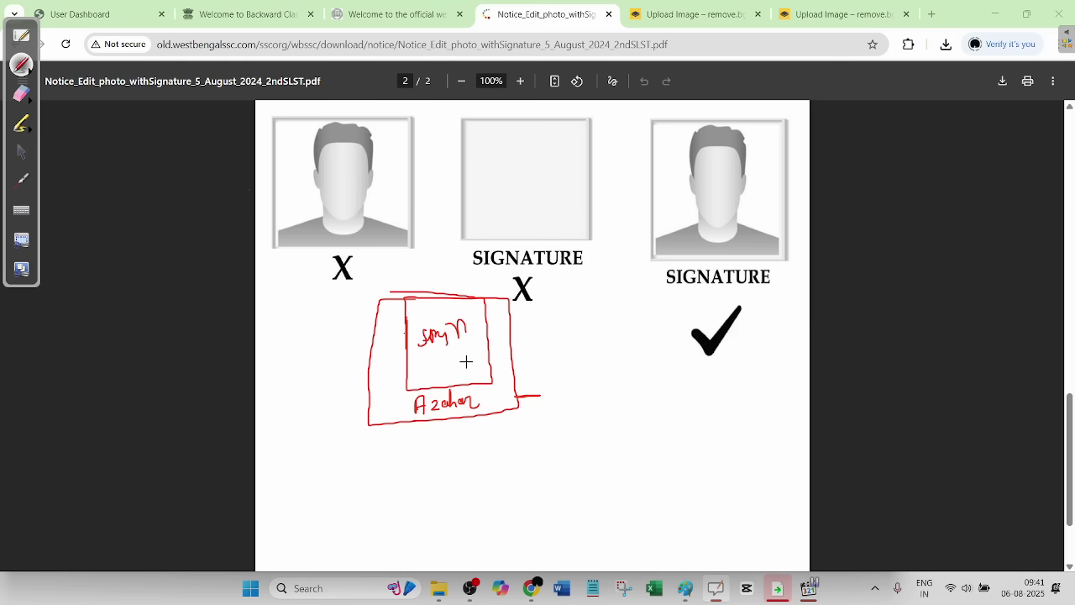
pyautogui.moveTo(485, 406)
pyautogui.mouseDown()
pyautogui.moveTo(561, 424)
pyautogui.moveTo(598, 408)
pyautogui.moveTo(604, 458)
pyautogui.moveTo(651, 428)
pyautogui.moveTo(674, 435)
pyautogui.mouseUp()
pyautogui.moveTo(502, 486)
pyautogui.mouseDown()
pyautogui.moveTo(647, 471)
pyautogui.moveTo(633, 475)
pyautogui.mouseUp()
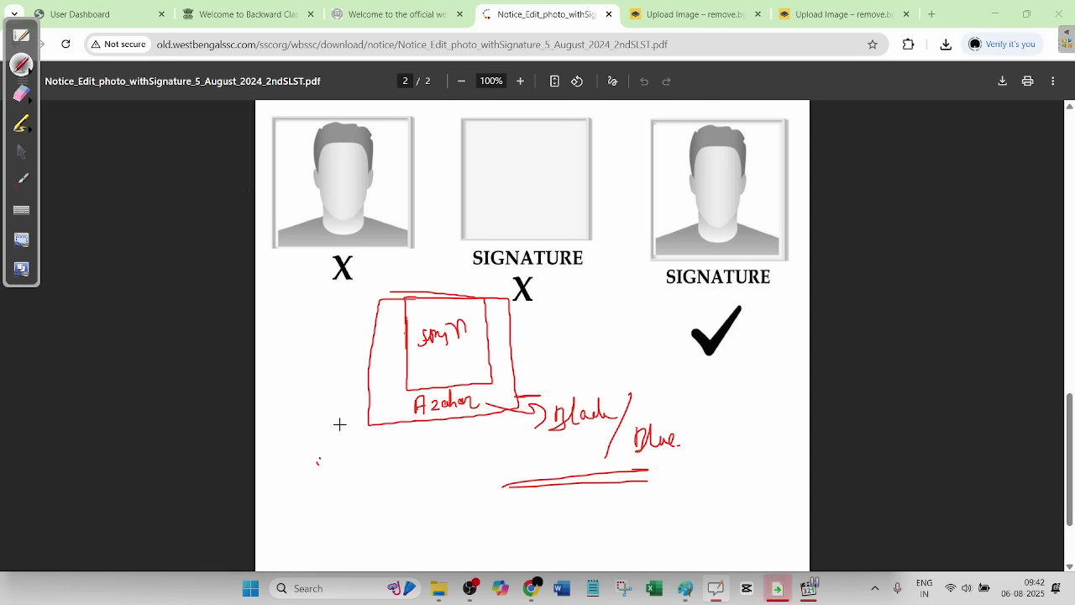
# - Write the underlined date 8/8/25 and add an underlined signature beneath it
pyautogui.moveTo(332, 442)
pyautogui.mouseDown()
pyautogui.moveTo(322, 458)
pyautogui.moveTo(335, 445)
pyautogui.mouseUp()
pyautogui.moveTo(360, 432); pyautogui.dragTo(351, 487)
pyautogui.moveTo(382, 437)
pyautogui.mouseDown()
pyautogui.moveTo(373, 463)
pyautogui.moveTo(398, 428)
pyautogui.mouseUp()
pyautogui.moveTo(393, 432)
pyautogui.mouseDown()
pyautogui.moveTo(390, 483)
pyautogui.moveTo(429, 470)
pyautogui.mouseUp()
pyautogui.moveTo(452, 452); pyautogui.dragTo(458, 450)
pyautogui.moveTo(408, 483); pyautogui.dragTo(486, 480)
pyautogui.moveTo(306, 506); pyautogui.dragTo(489, 489)
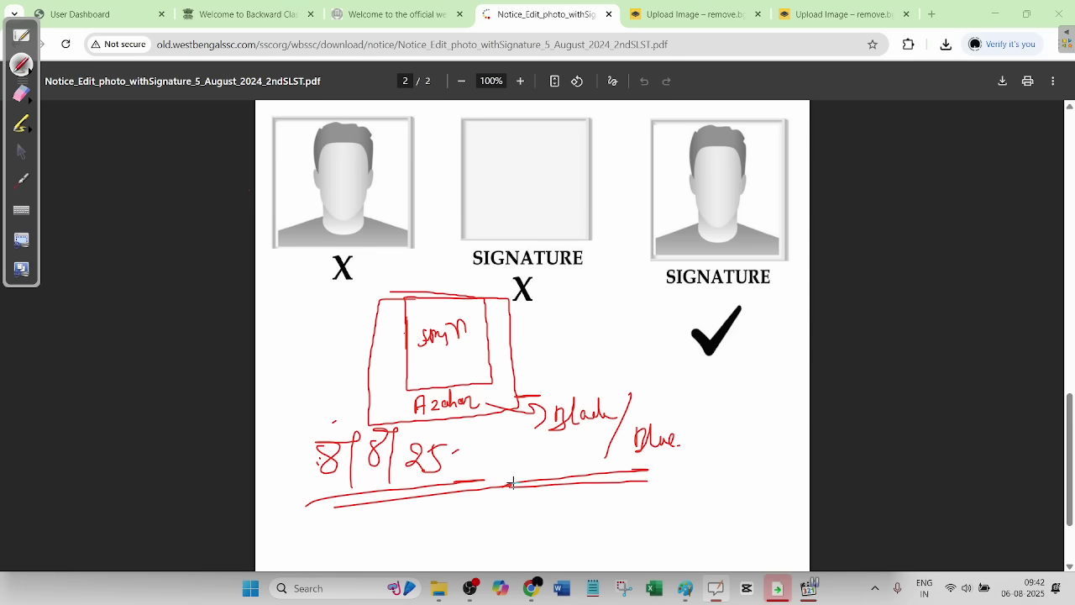
pyautogui.moveTo(507, 498)
pyautogui.mouseDown()
pyautogui.moveTo(516, 519)
pyautogui.moveTo(567, 502)
pyautogui.mouseUp()
pyautogui.moveTo(495, 531); pyautogui.dragTo(601, 524)
pyautogui.moveTo(534, 529); pyautogui.dragTo(628, 521)
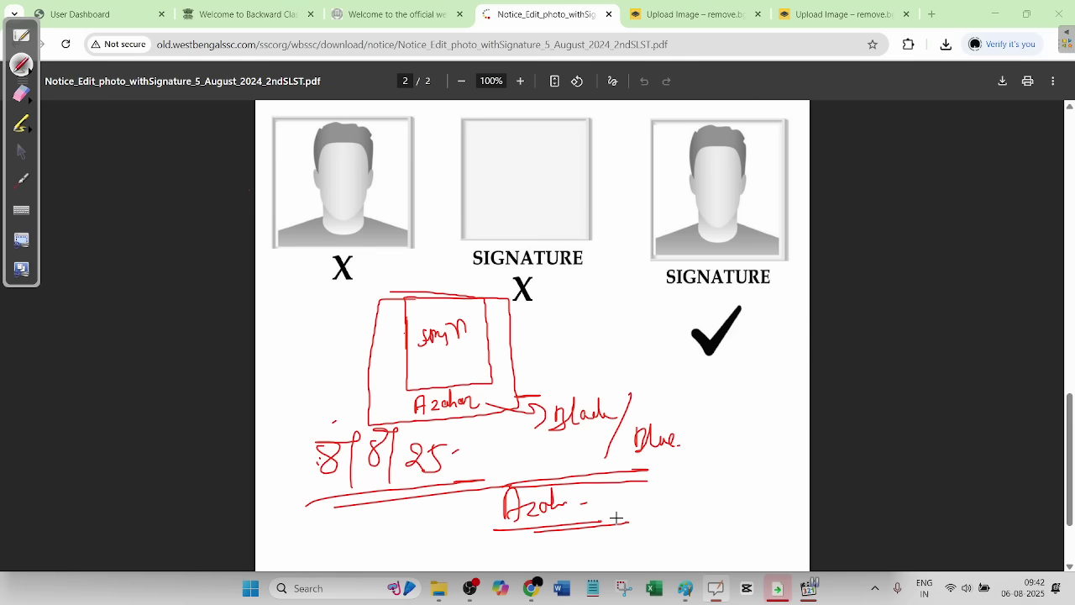